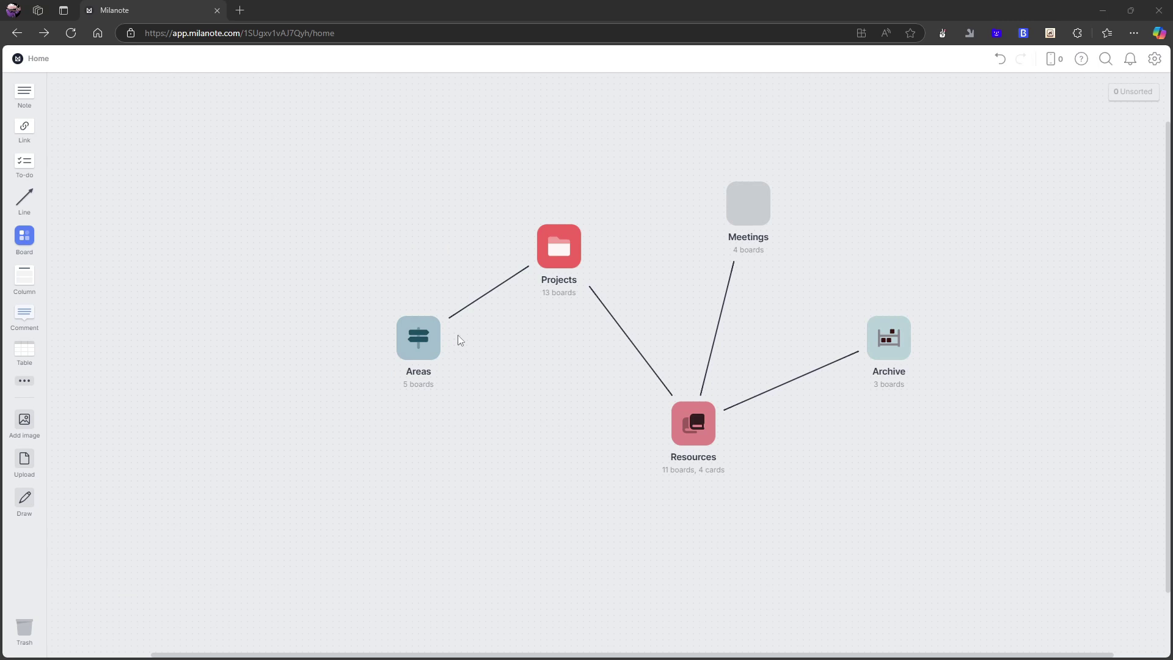
# - Open the Pour media board inside Areas and take a look at the mobile app panel
pyautogui.doubleClick(422, 346)
pyautogui.doubleClick(222, 217)
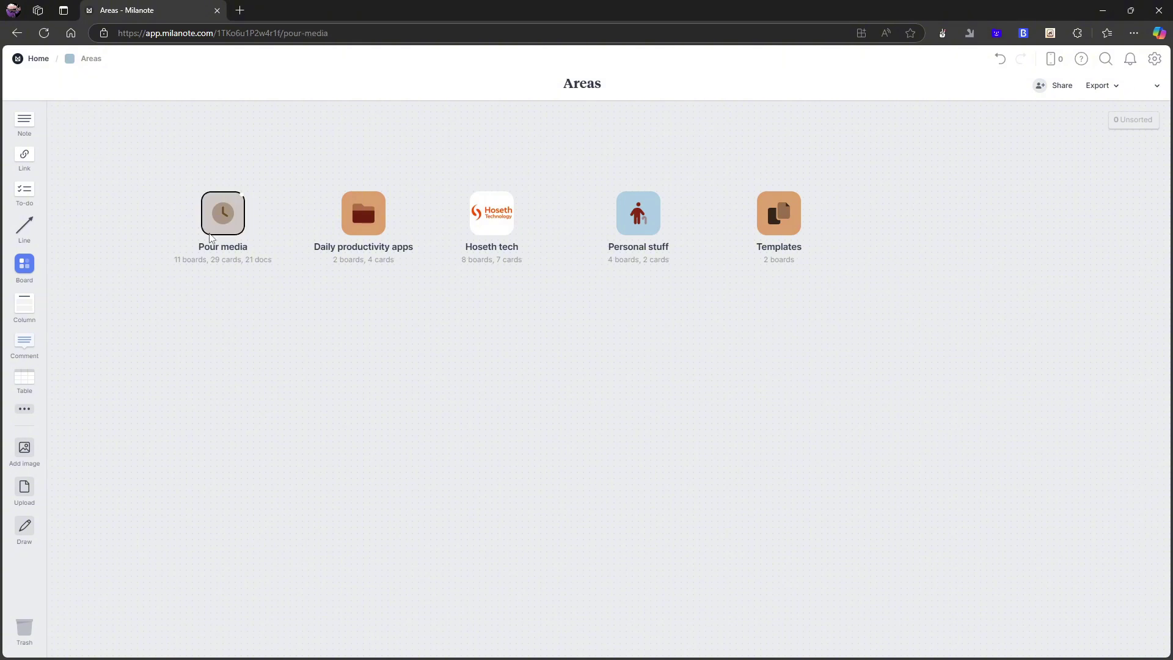
pyautogui.scroll(-3, 417, 351)
pyautogui.scroll(-5, 417, 351)
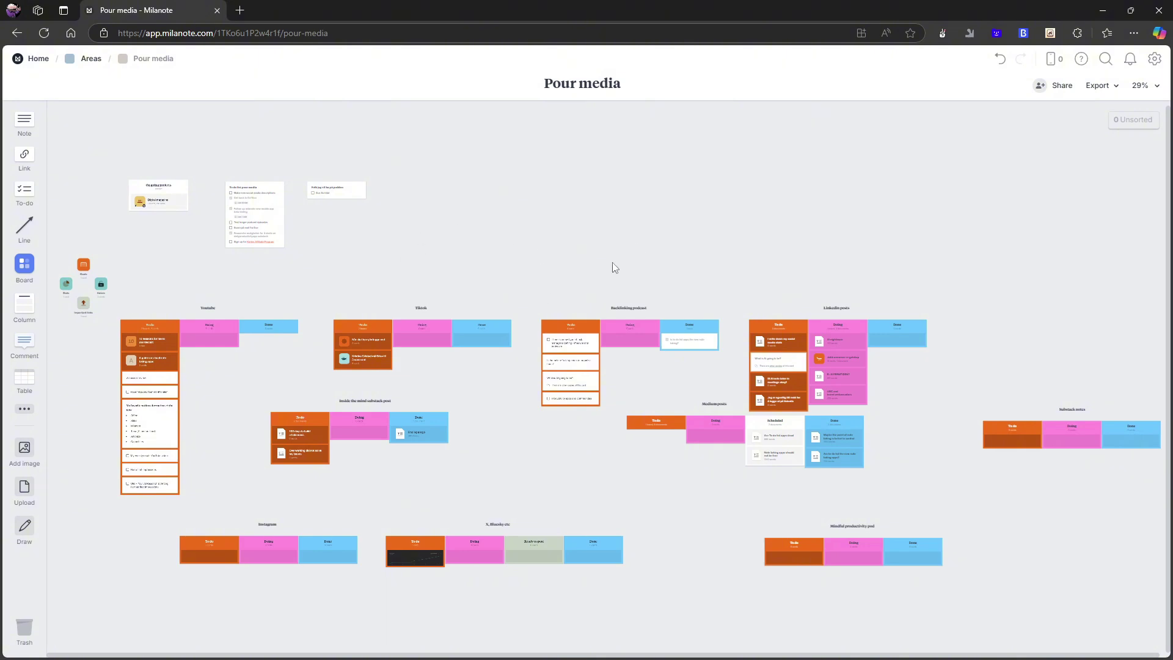
pyautogui.click(1051, 59)
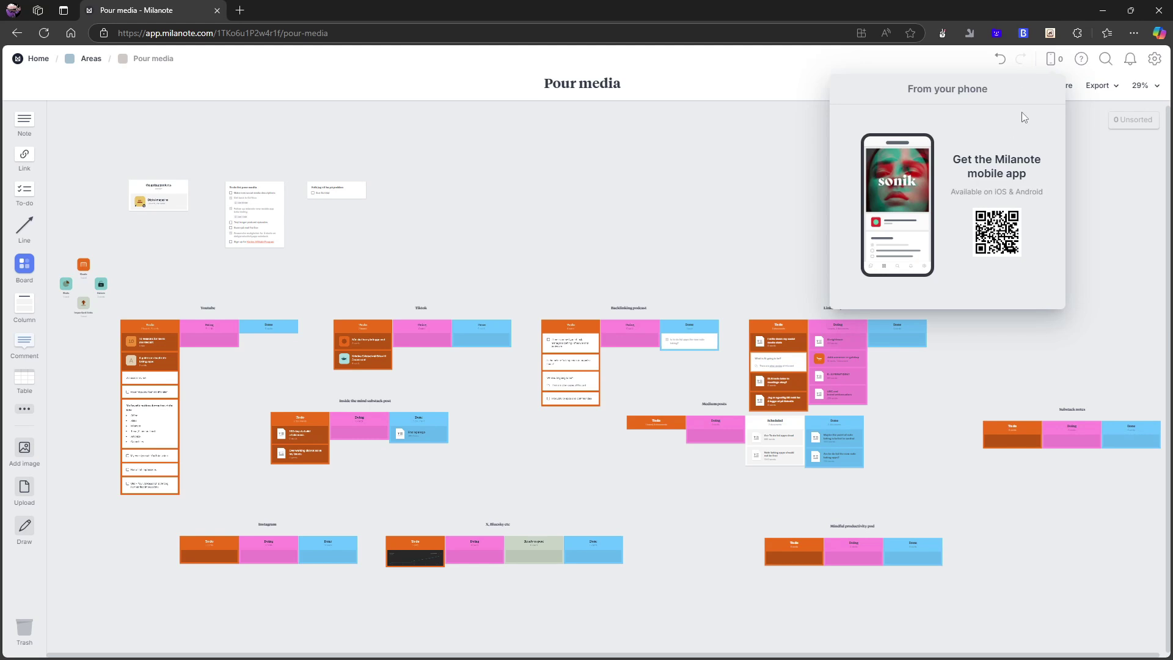
pyautogui.click(1056, 60)
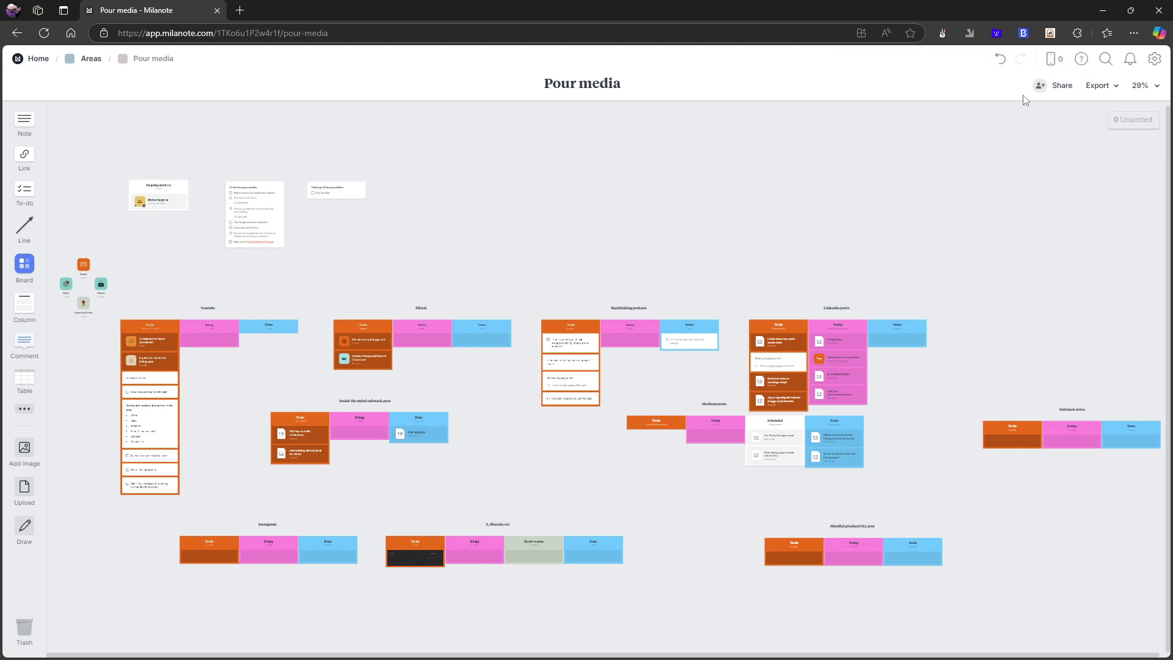
# - Examine the Youtube, Backlinking podcast and Medium posts planning columns on the Pour media board up close
pyautogui.hotkey('ctrl', '+')
pyautogui.hotkey('ctrl', '+')
pyautogui.hotkey('ctrl', '+')
pyautogui.hotkey('ctrl', '+')
pyautogui.hotkey('ctrl', '+')
pyautogui.hotkey('ctrl', '+')
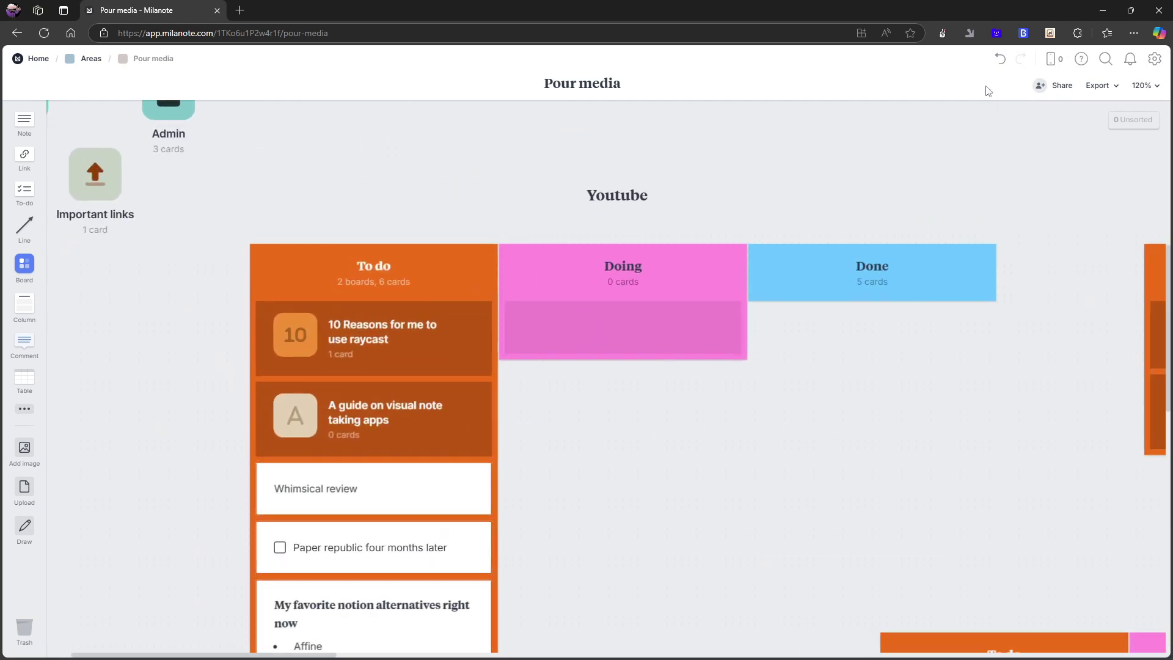
pyautogui.hscroll(20, 946, 323)
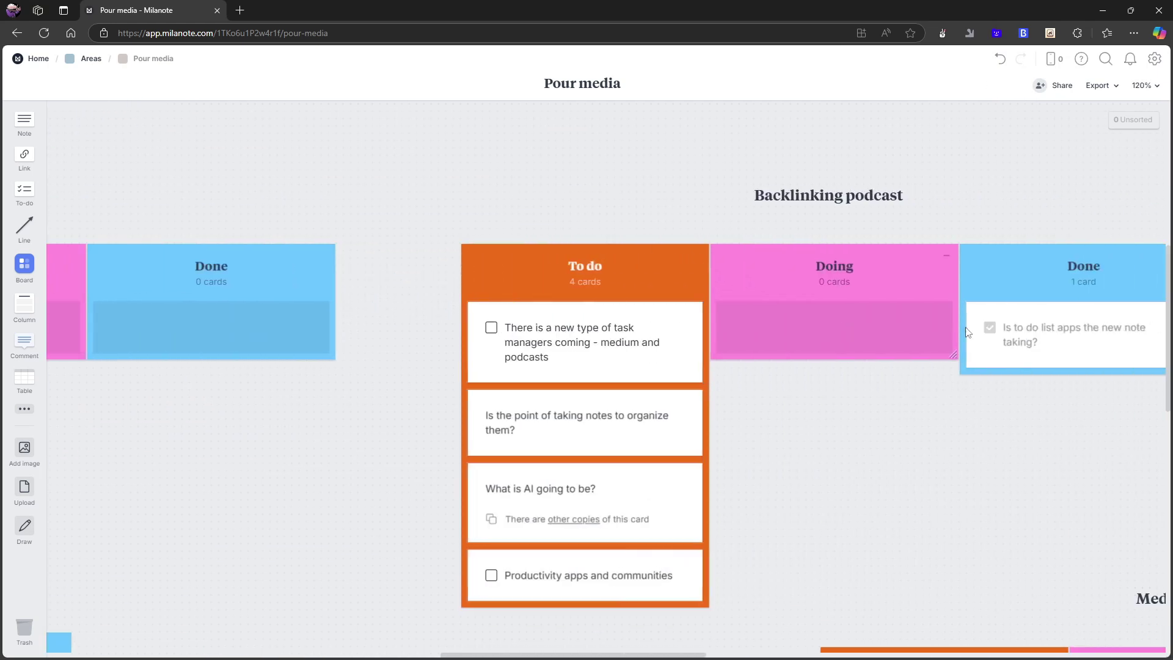
pyautogui.hscroll(6, 967, 332)
pyautogui.scroll(-7, 973, 343)
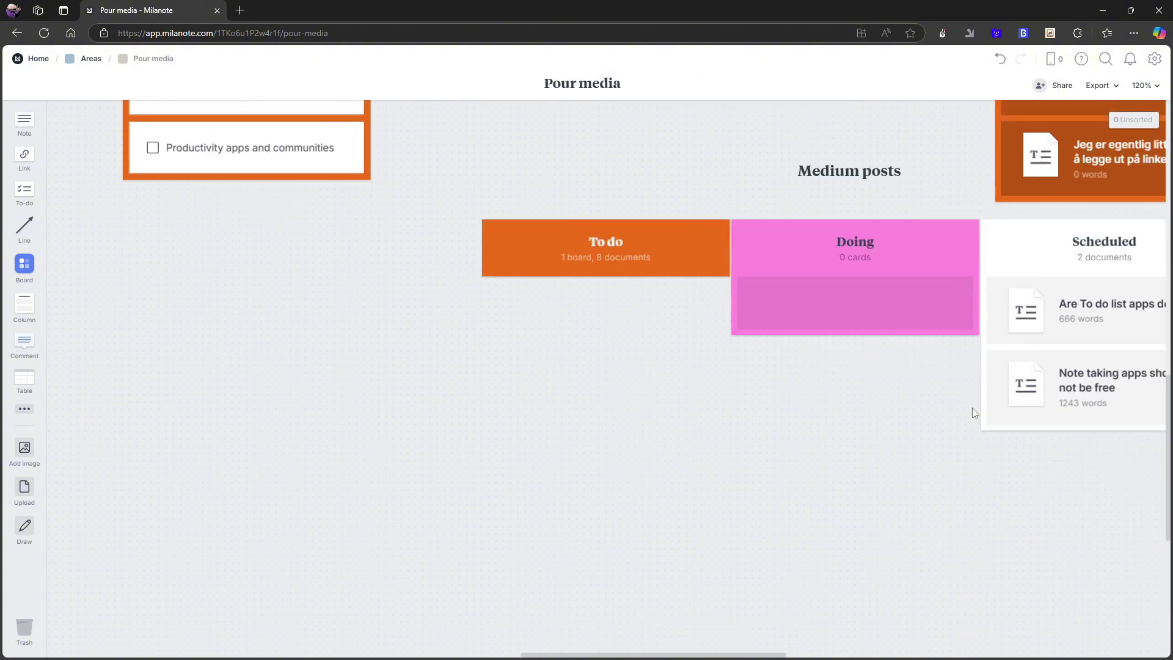
pyautogui.hscroll(6, 972, 408)
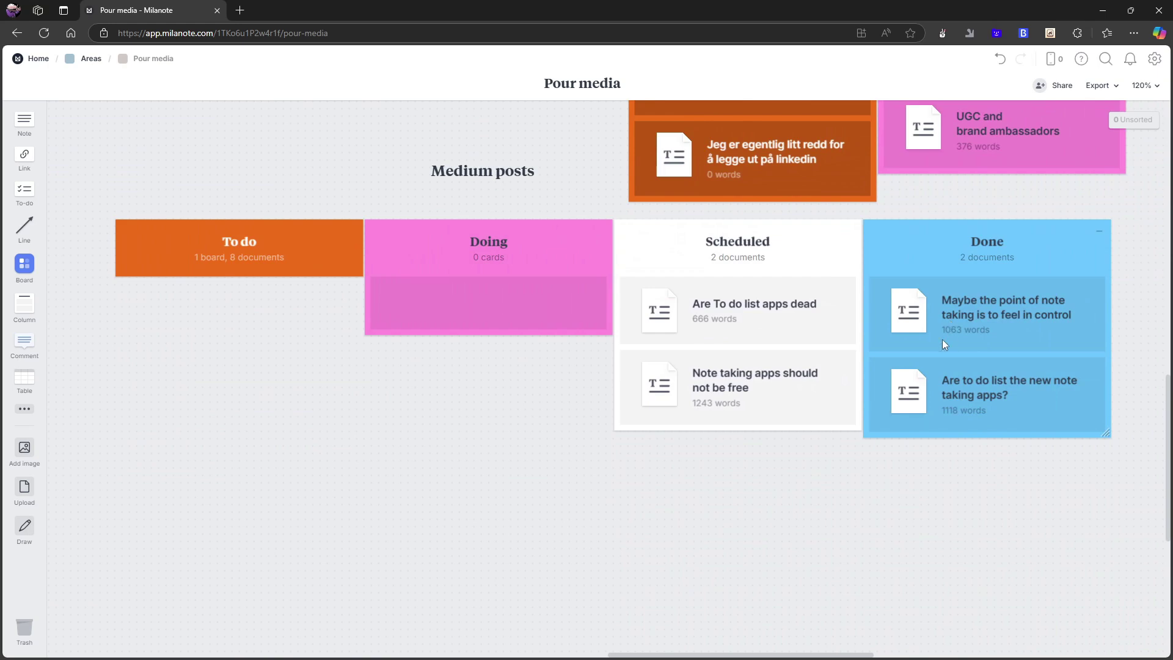
# - Survey the whole Pour media board with all its content channels and their status columns
pyautogui.scroll(-8, 942, 339)
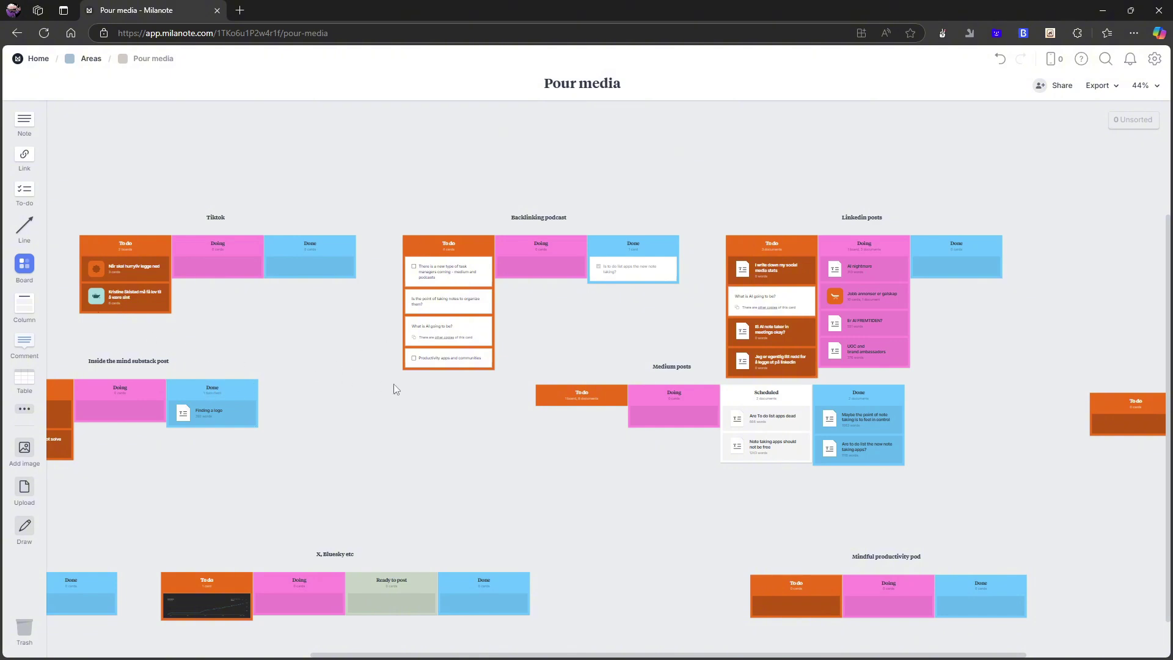
pyautogui.scroll(-1, 393, 383)
pyautogui.hscroll(-1, 713, 435)
pyautogui.scroll(2, 712, 434)
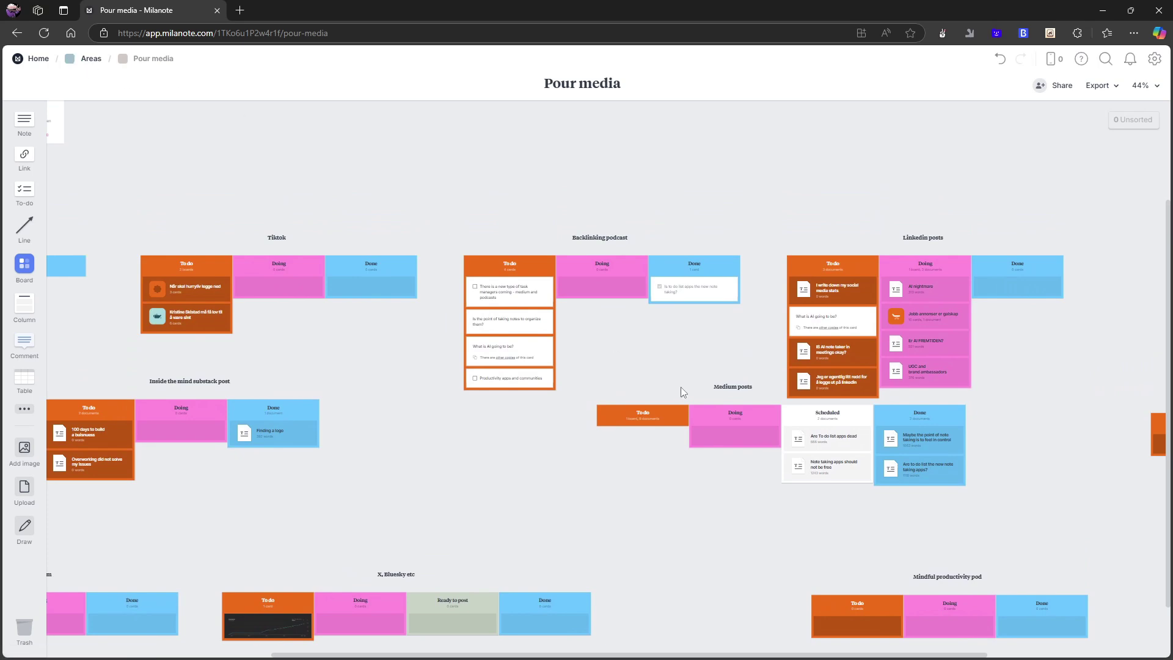
pyautogui.scroll(-2, 683, 386)
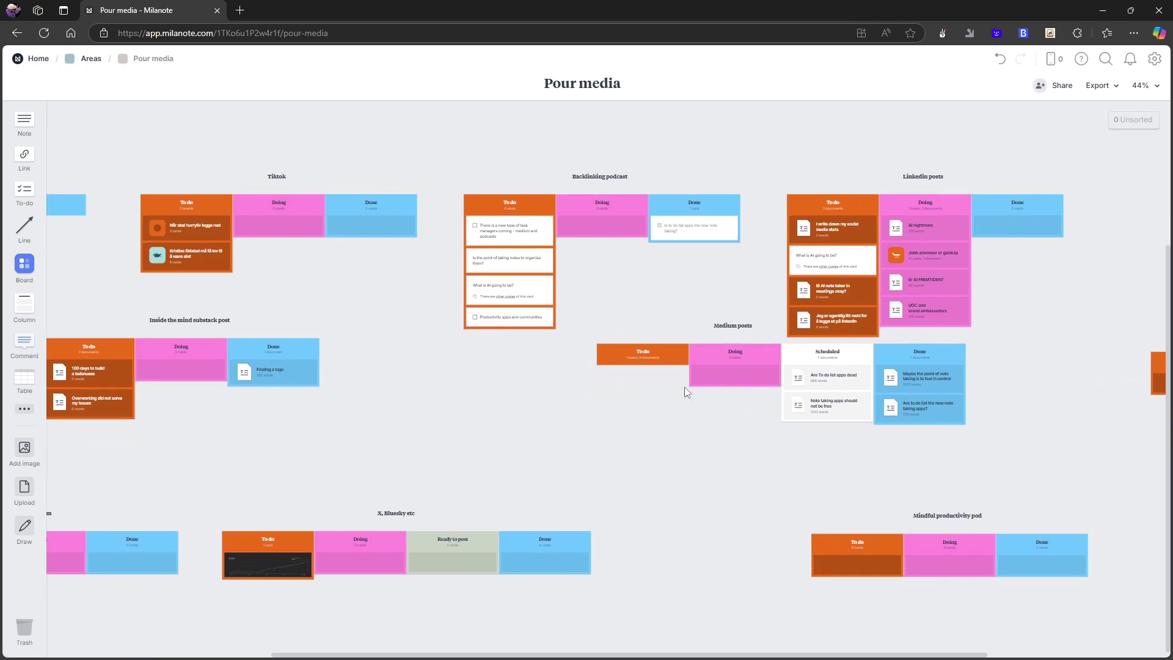
pyautogui.scroll(-3, 684, 387)
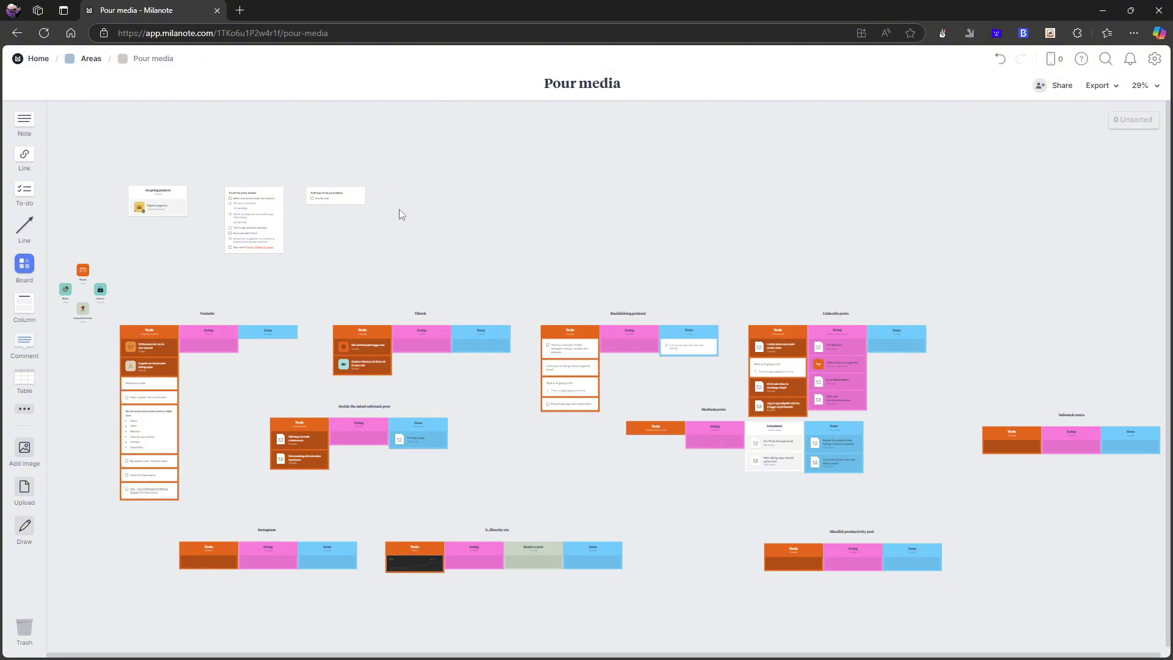
# - View the contents of the Important links board within Pour media and return to the Areas board
pyautogui.click(88, 315)
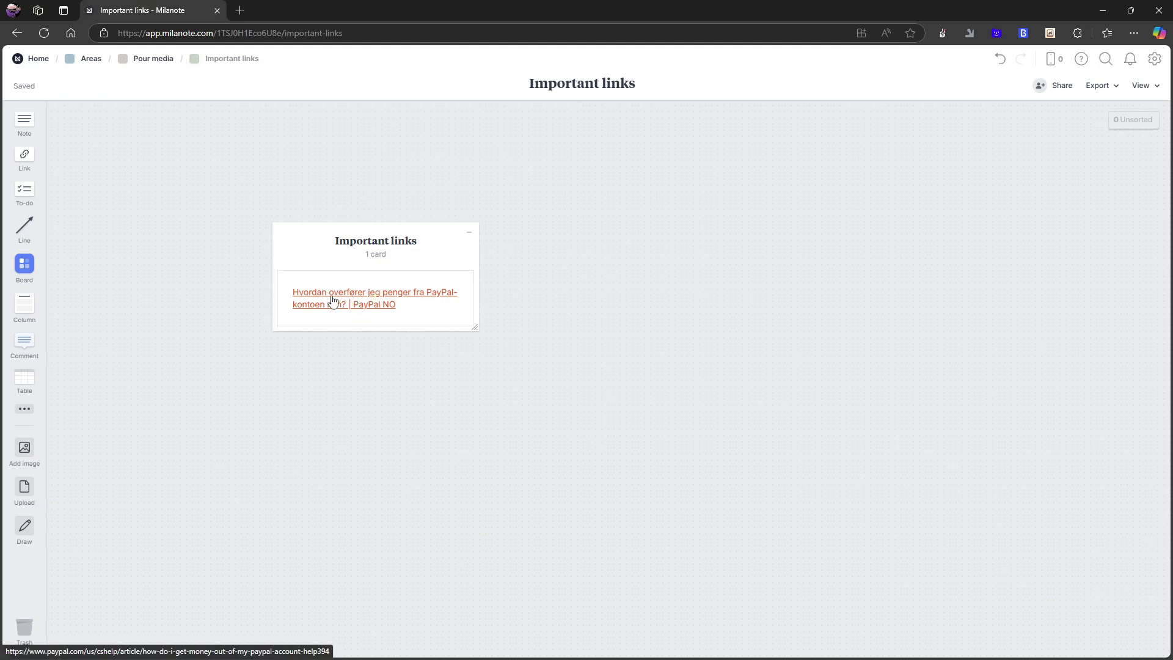
pyautogui.hotkey('alt', 'Left')
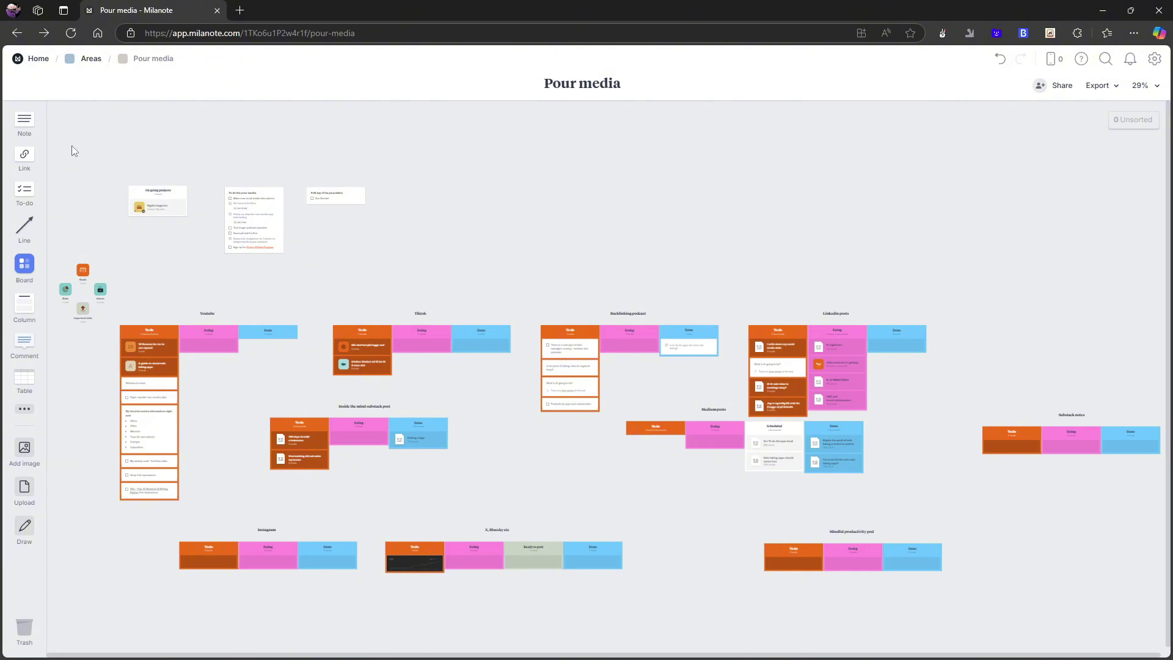
pyautogui.click(95, 58)
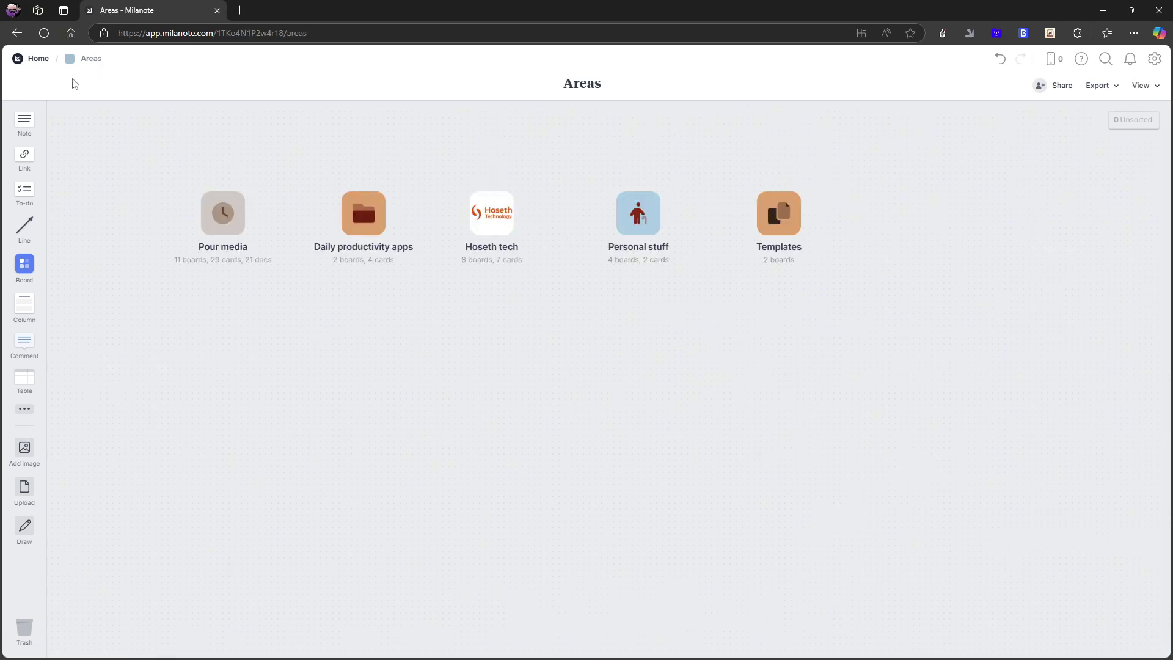
# - Create a new board named "test person" below the existing boards in Areas
pyautogui.moveTo(24, 264); pyautogui.dragTo(513, 418)
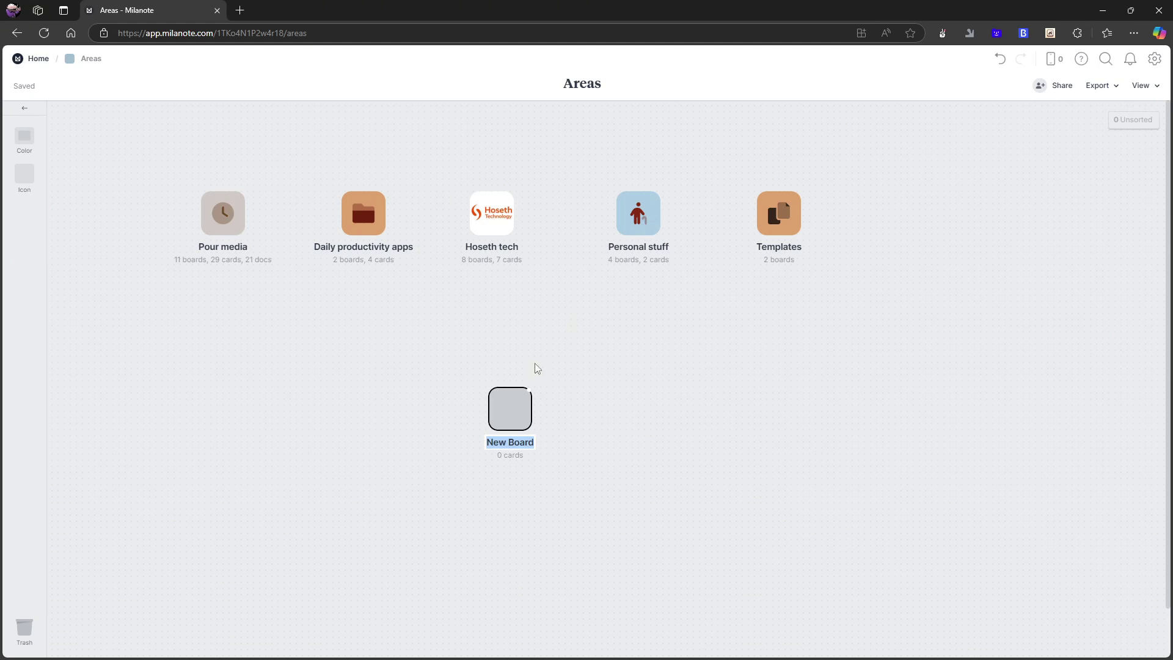
pyautogui.write('test')
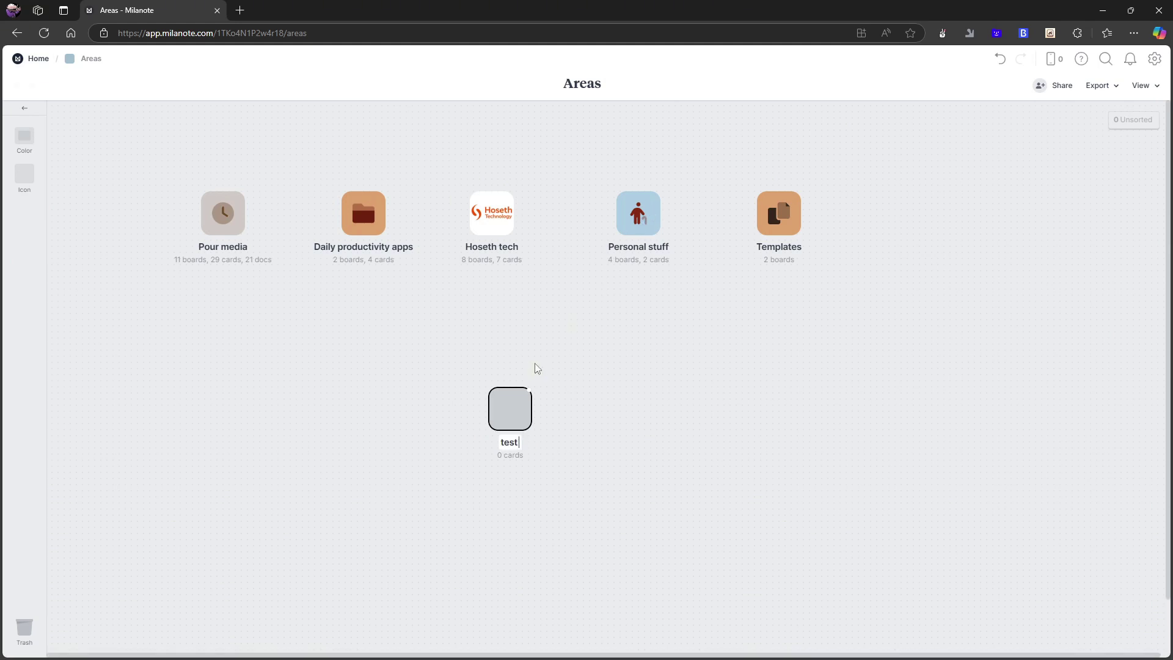
pyautogui.write(' person')
pyautogui.click(520, 342)
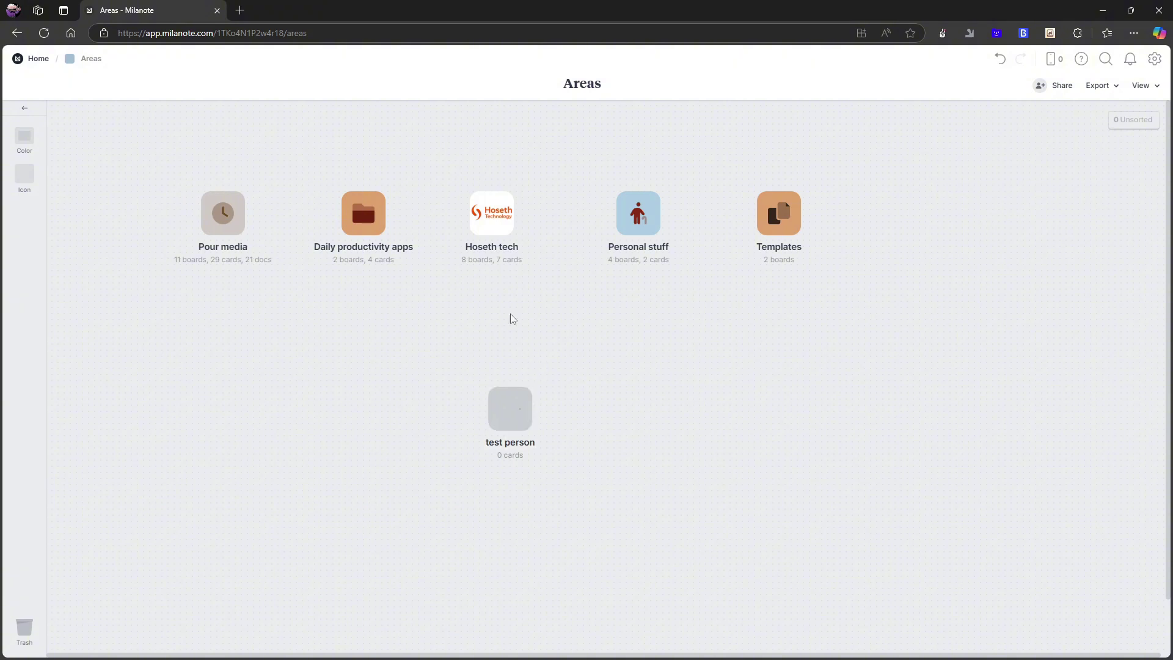
# - Apply the custom People template to the test person board in Areas and view its whole layout
pyautogui.click(38, 59)
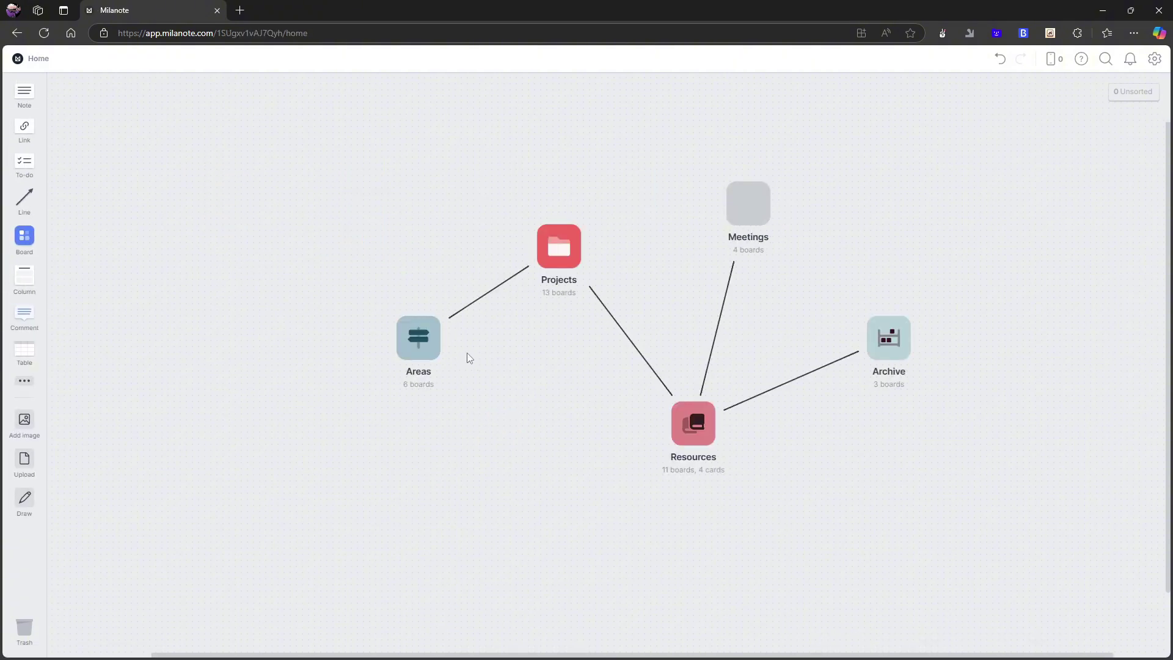
pyautogui.click(420, 340)
pyautogui.click(520, 413)
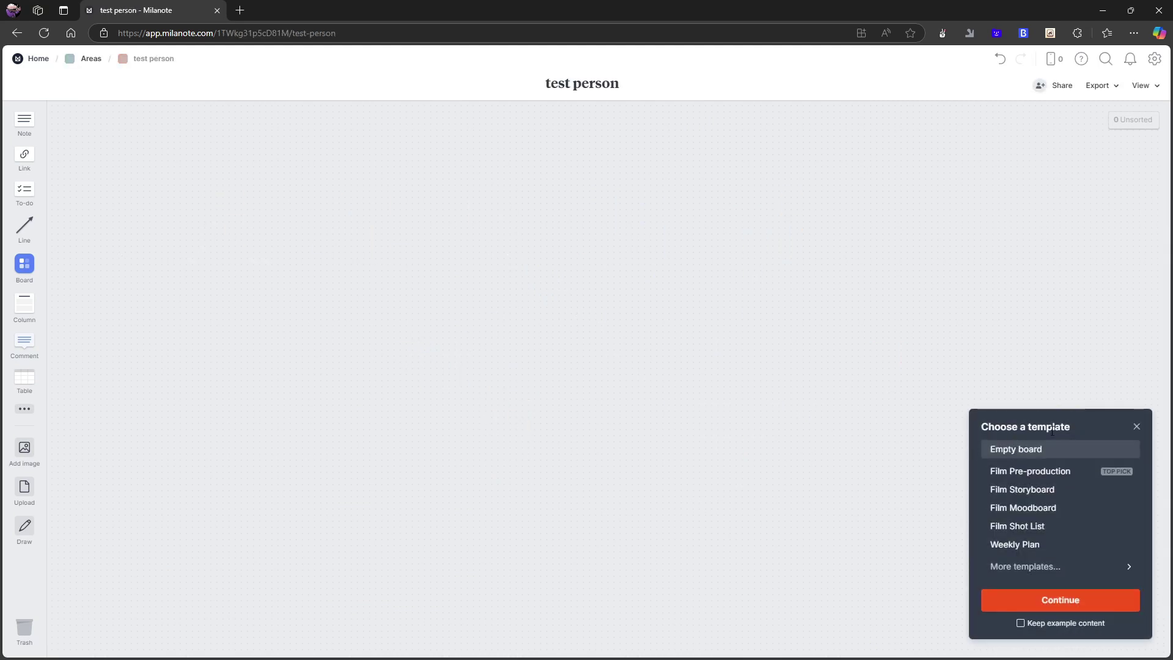
pyautogui.click(1026, 566)
pyautogui.click(1039, 480)
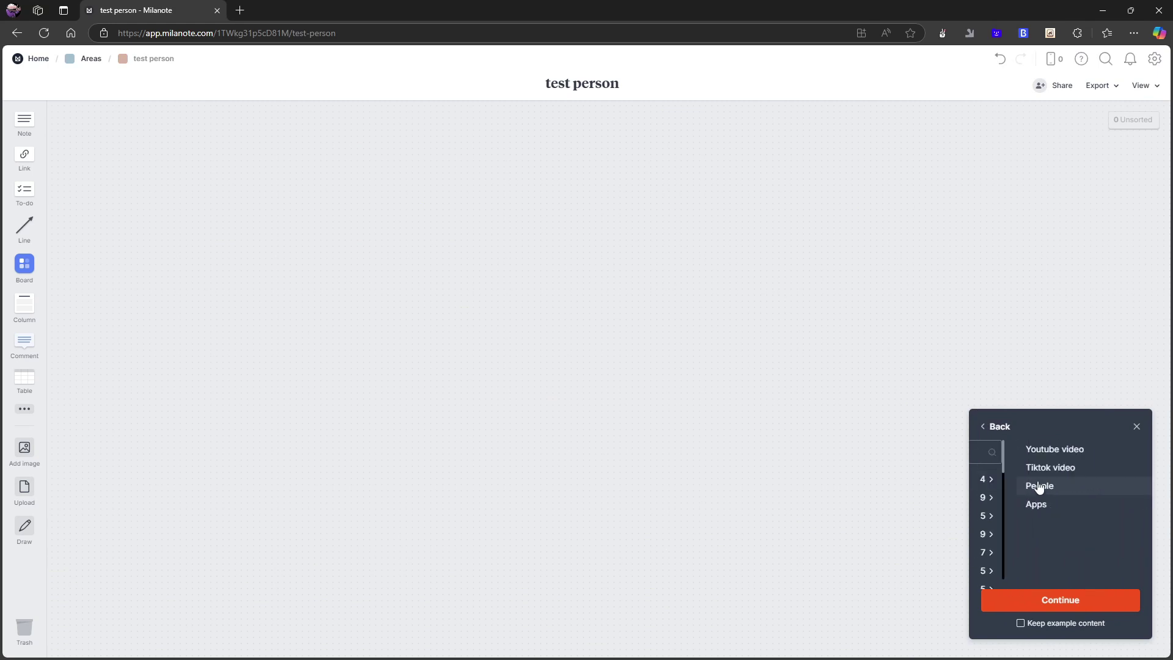
pyautogui.click(1019, 492)
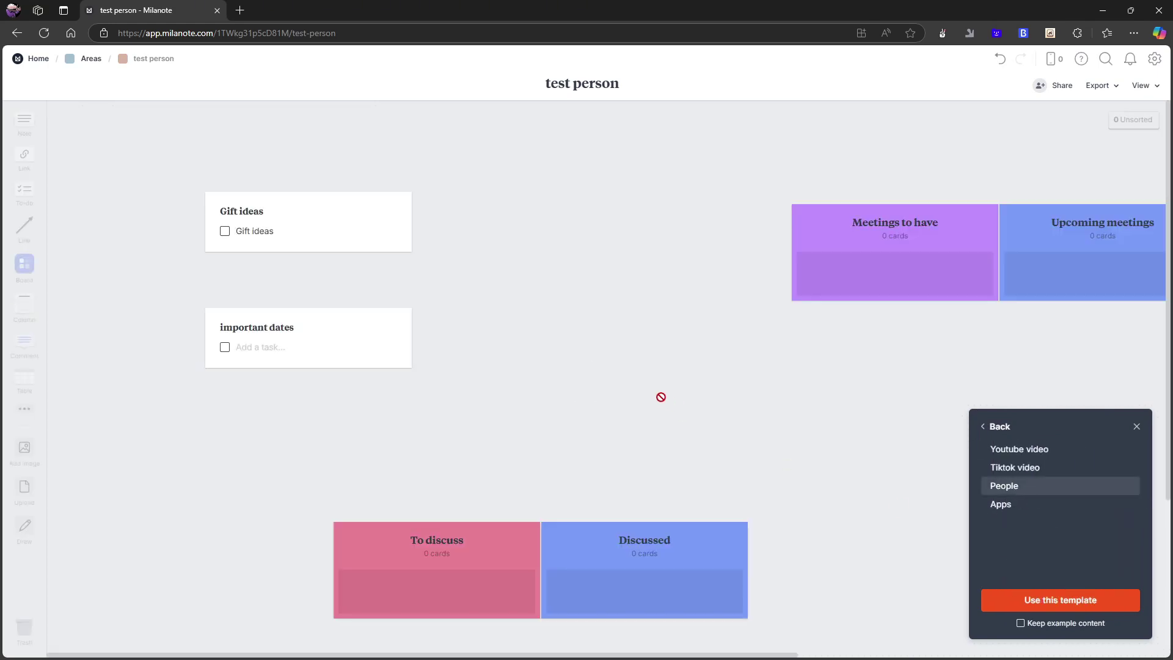
pyautogui.click(1054, 599)
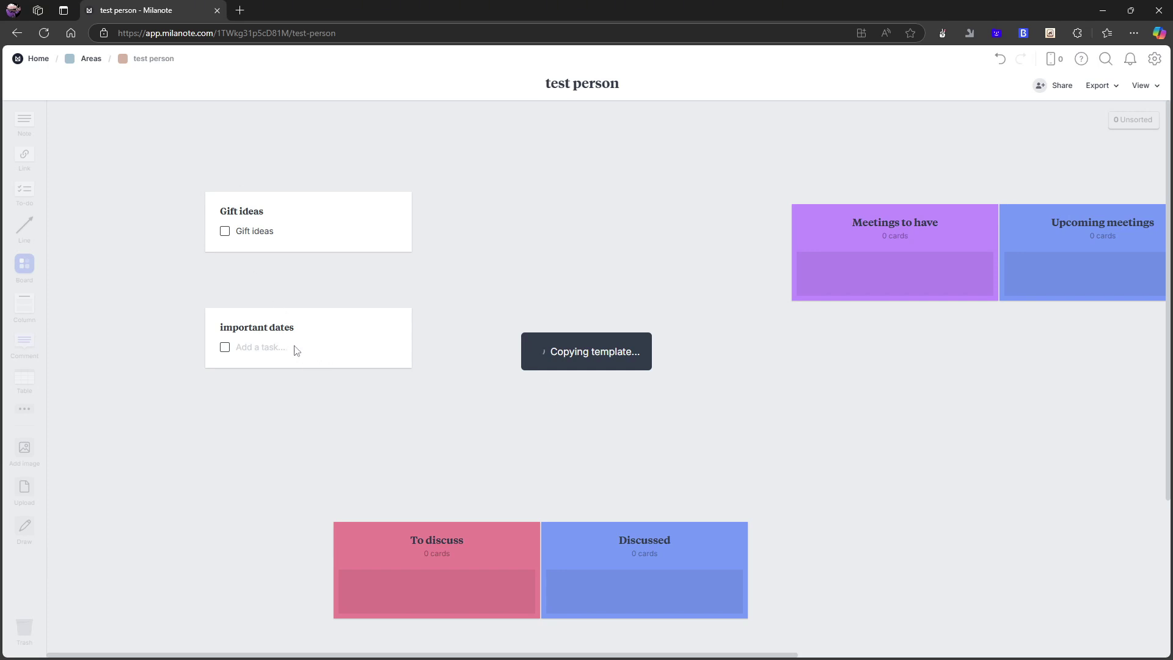
pyautogui.hotkey('ctrl', '-')
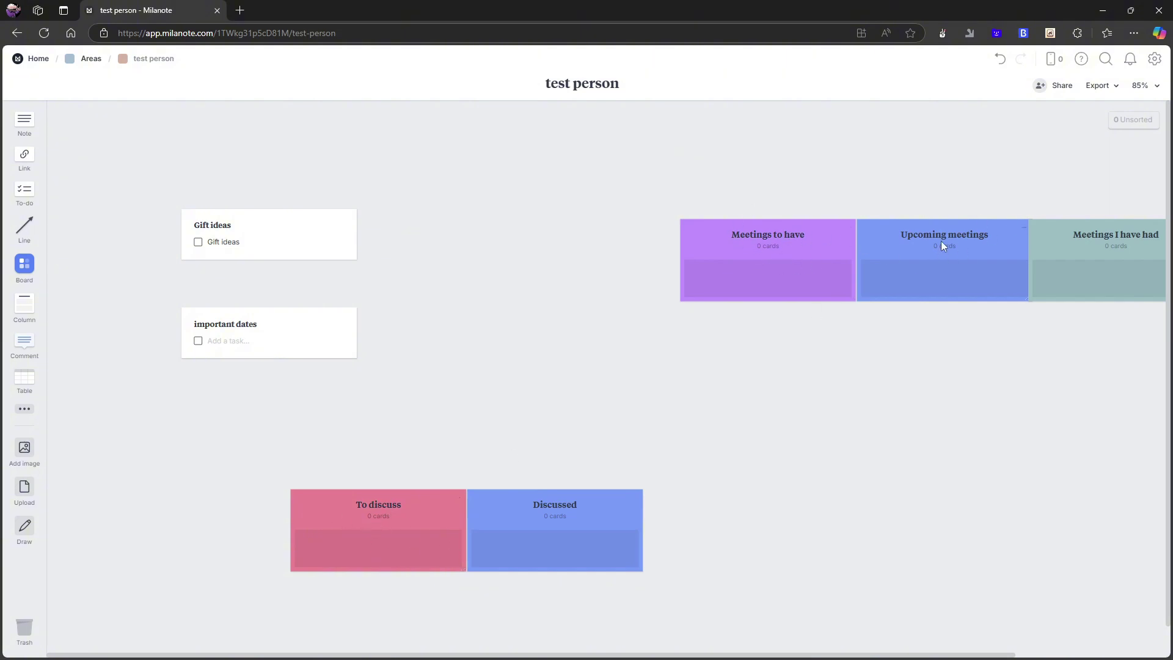
# - View the actions available for the Meetings board on Home and reopen the Areas board
pyautogui.click(89, 58)
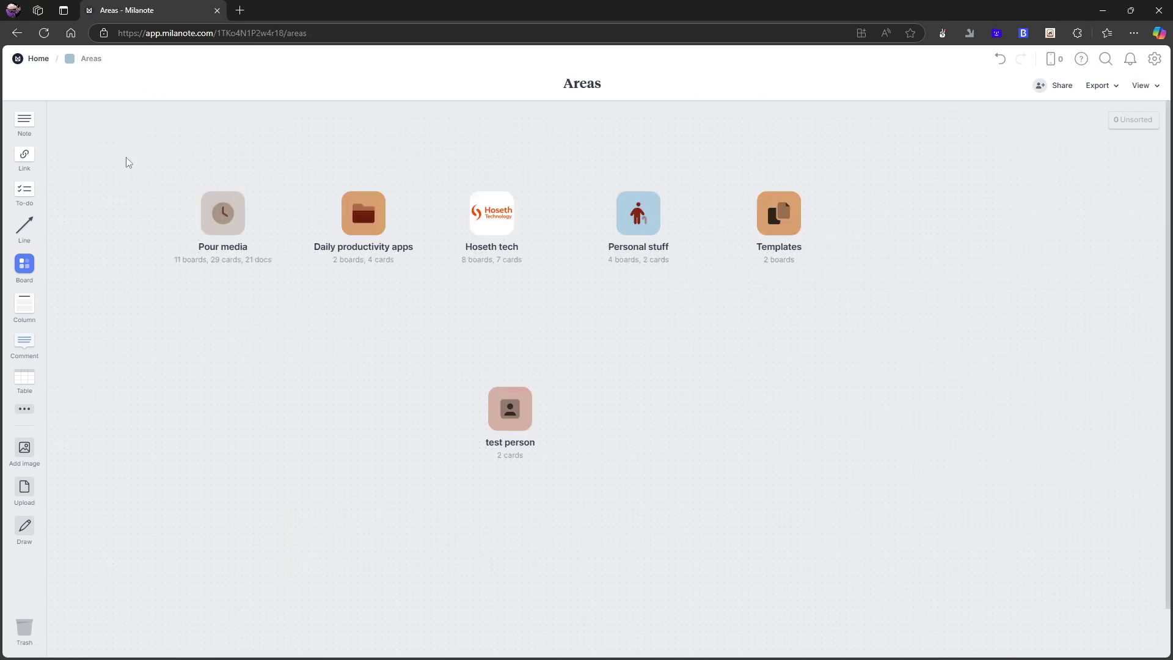
pyautogui.click(37, 60)
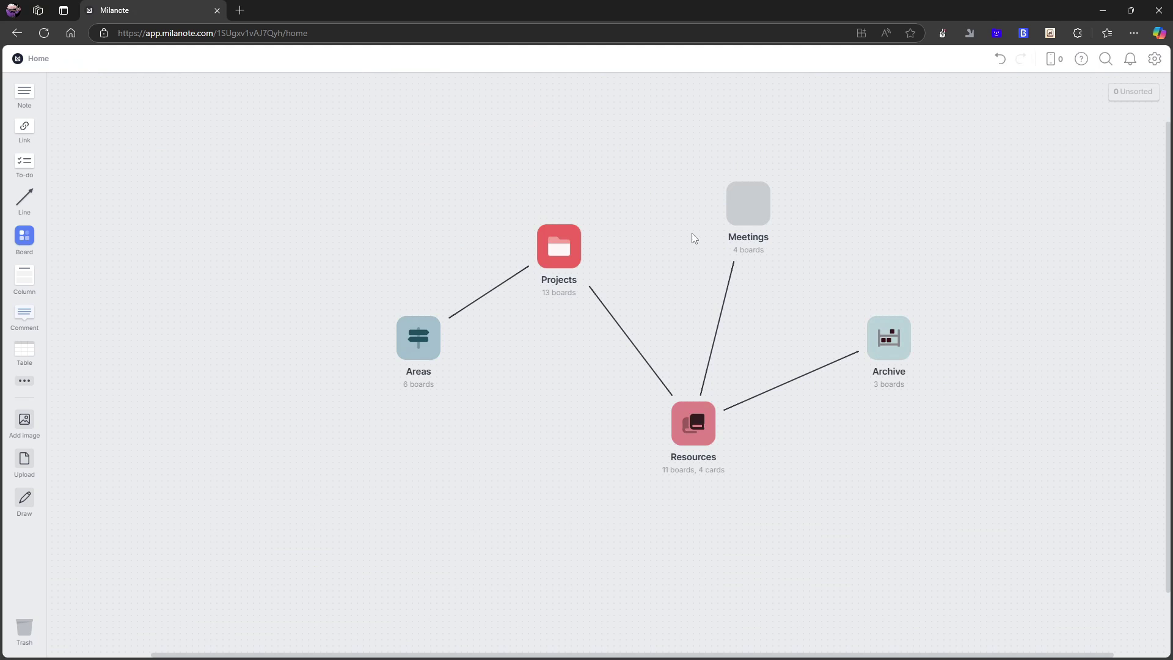
pyautogui.rightClick(751, 218)
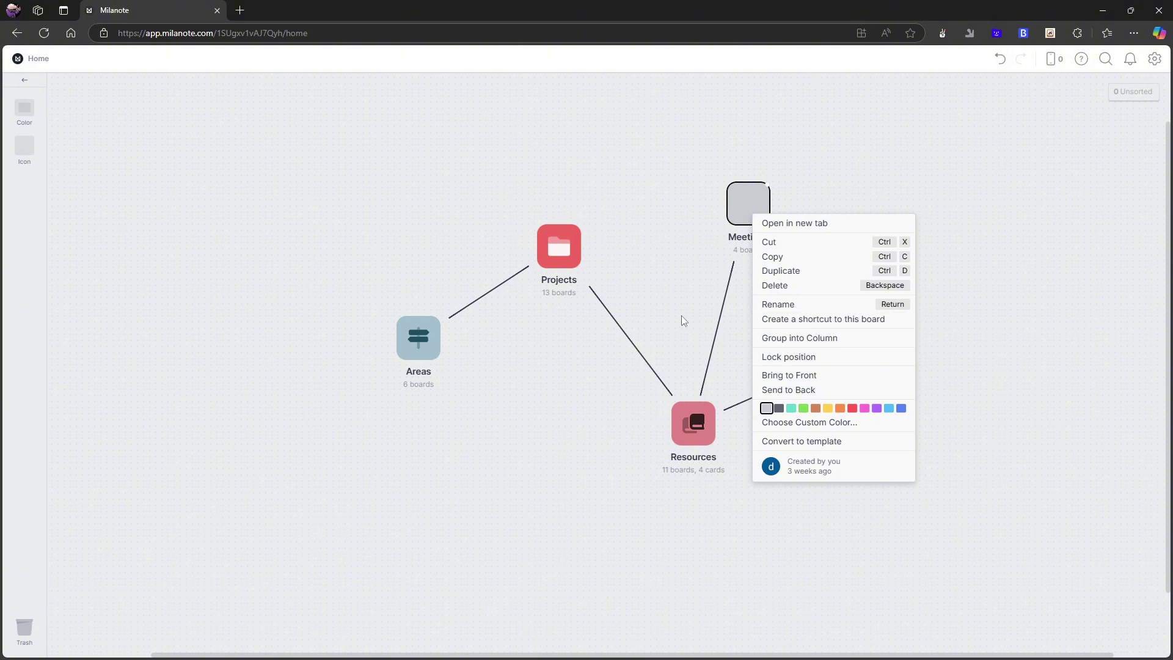
pyautogui.click(422, 333)
pyautogui.click(423, 333)
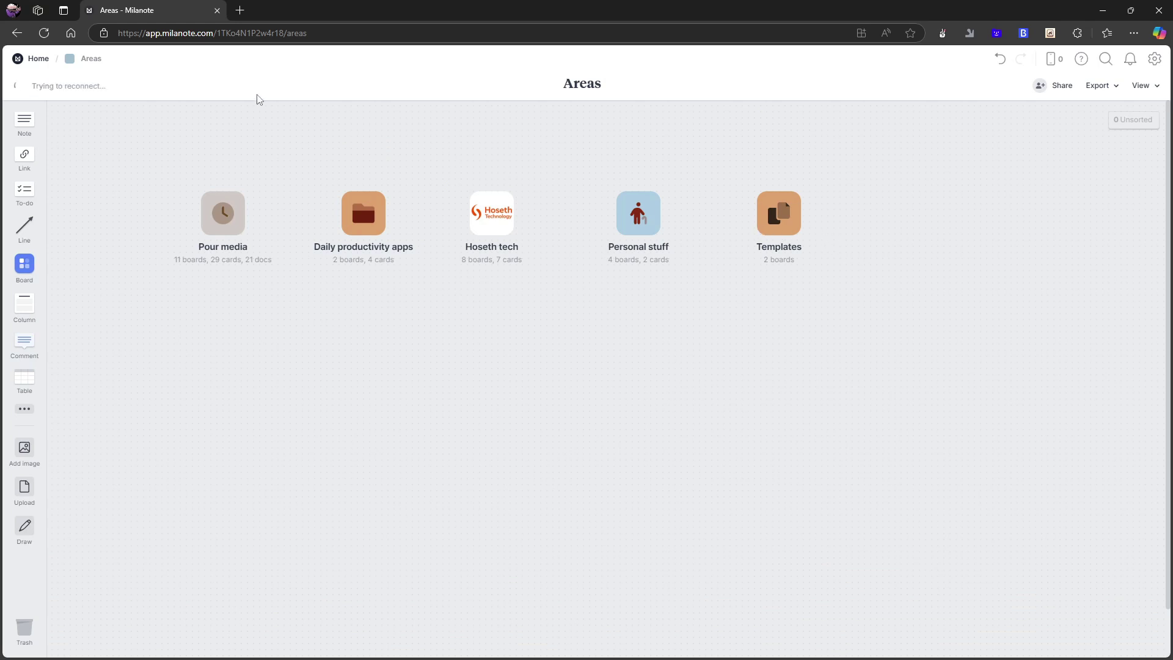
# - Revisit the Pour media board by way of Areas and return to the Home board
pyautogui.click(34, 59)
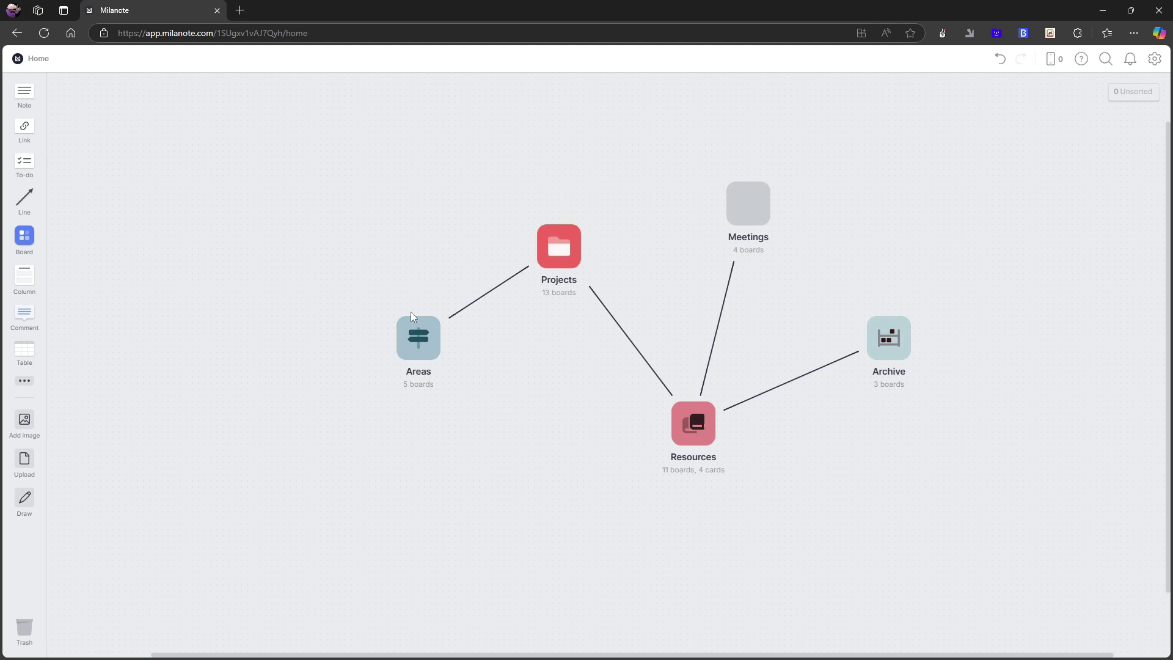
pyautogui.click(417, 335)
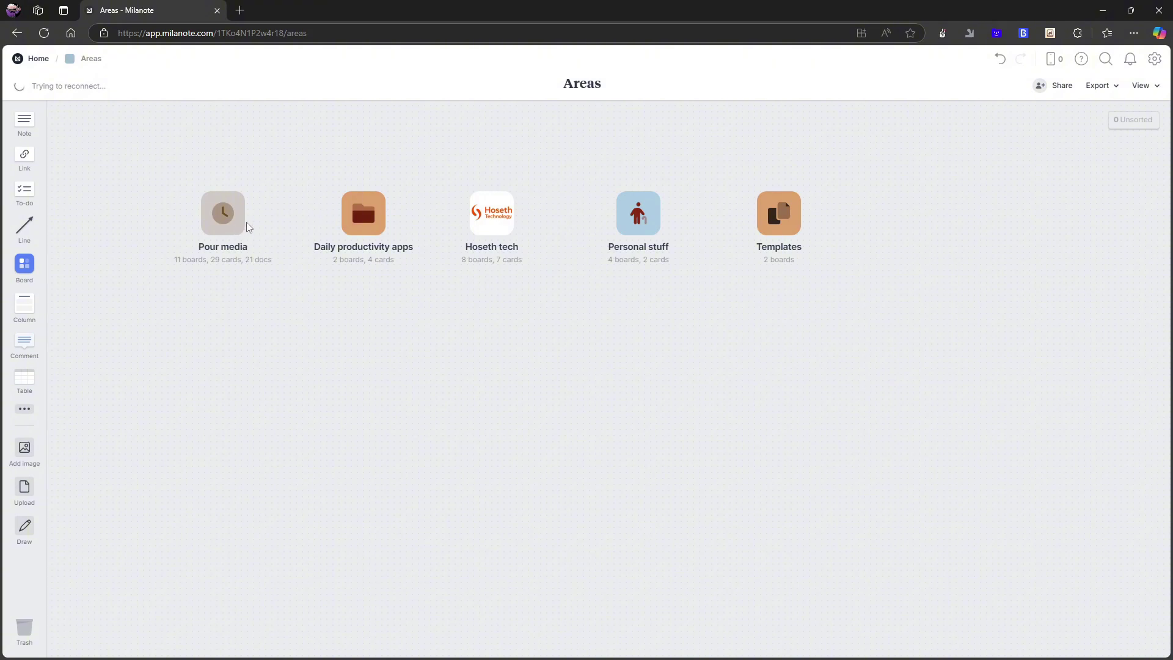
pyautogui.click(221, 216)
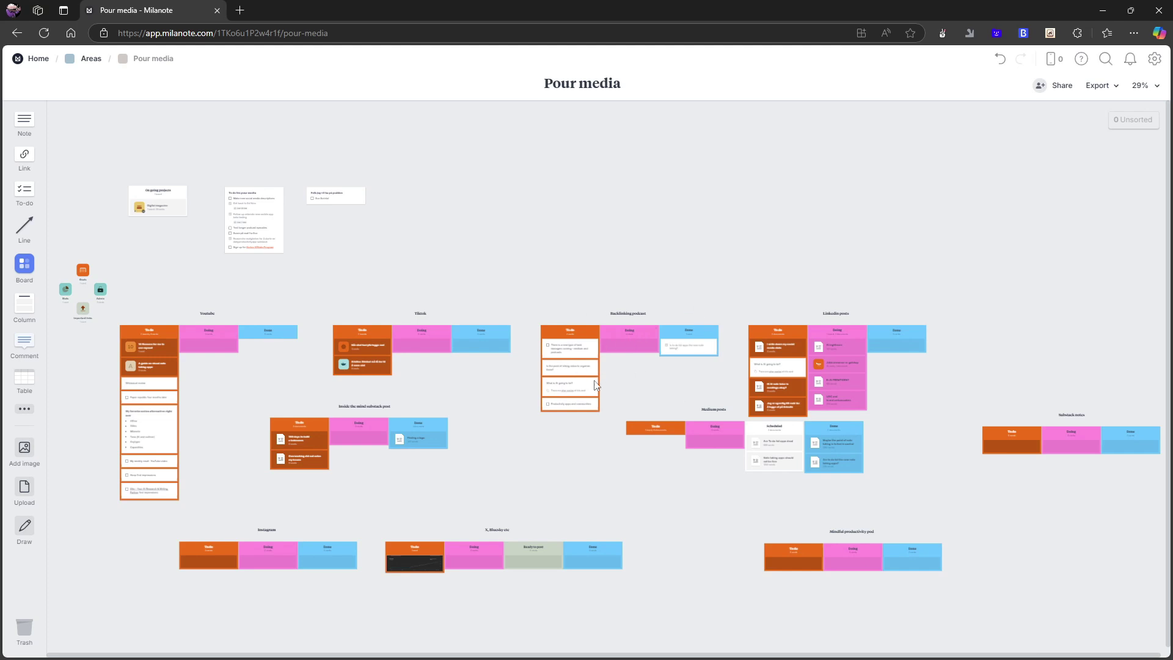
pyautogui.hotkey('alt', 'Left')
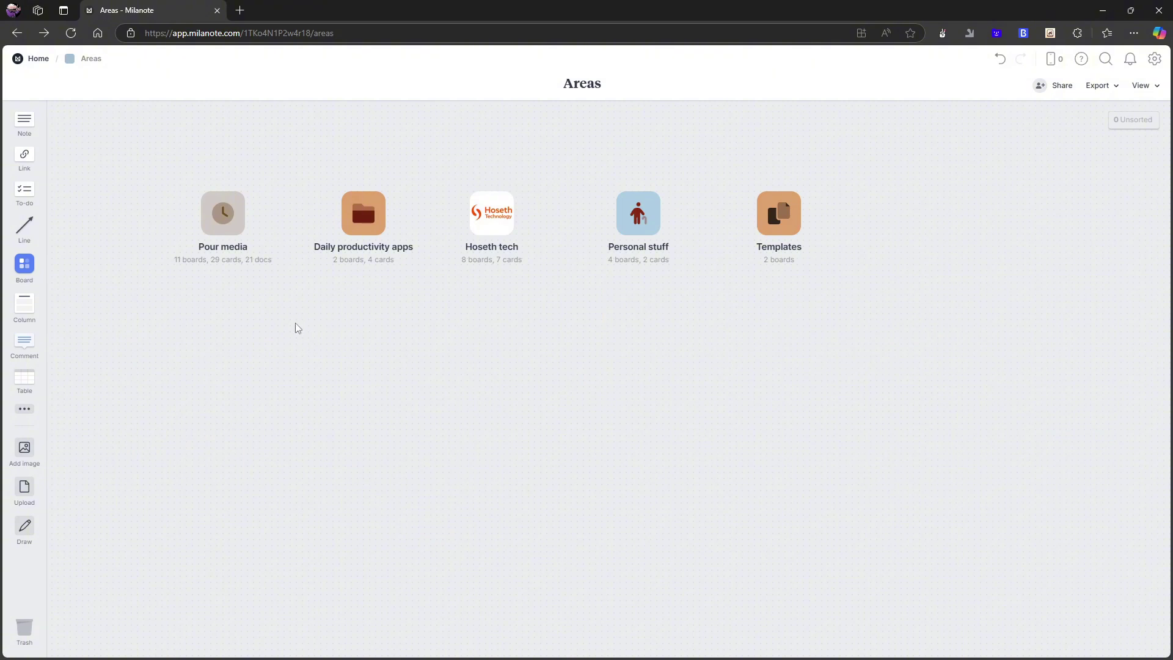
pyautogui.hotkey('alt', 'Left')
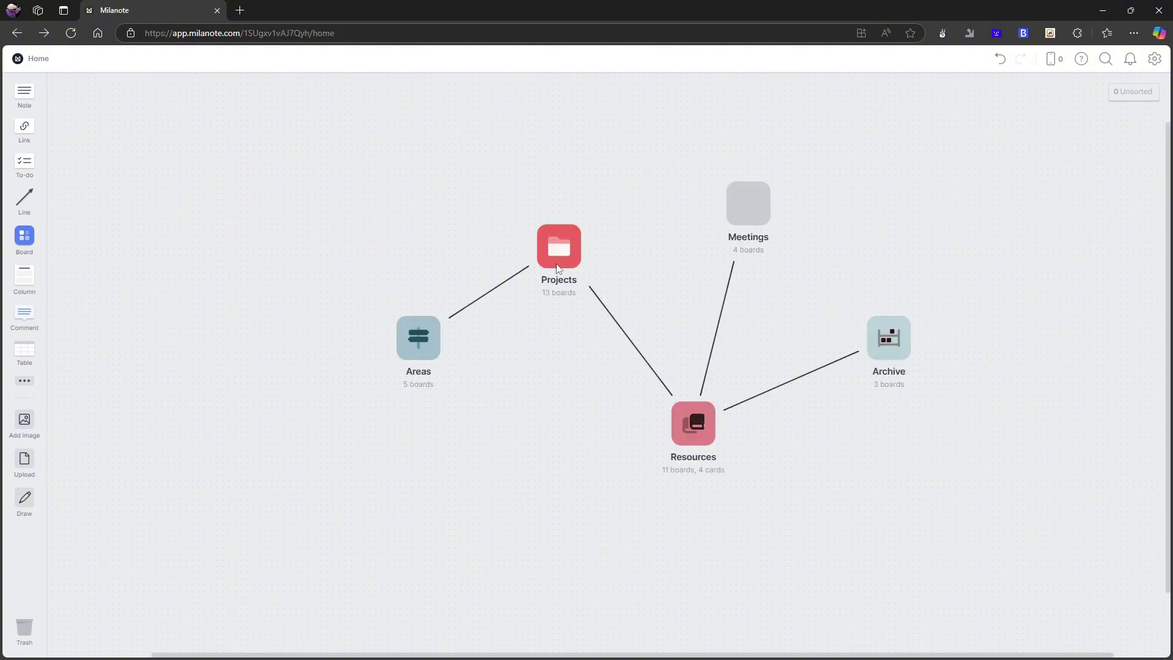
# - Open the Resources board and list the other copies of the quote card about adding something to a to-do list
pyautogui.click(681, 429)
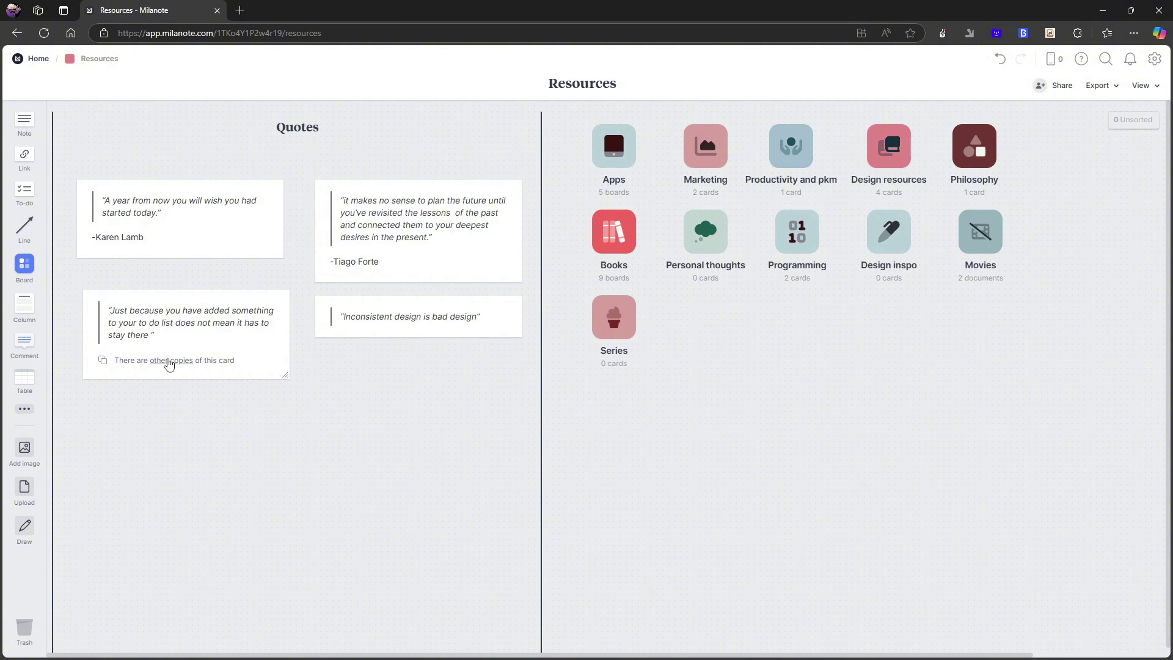
pyautogui.click(169, 361)
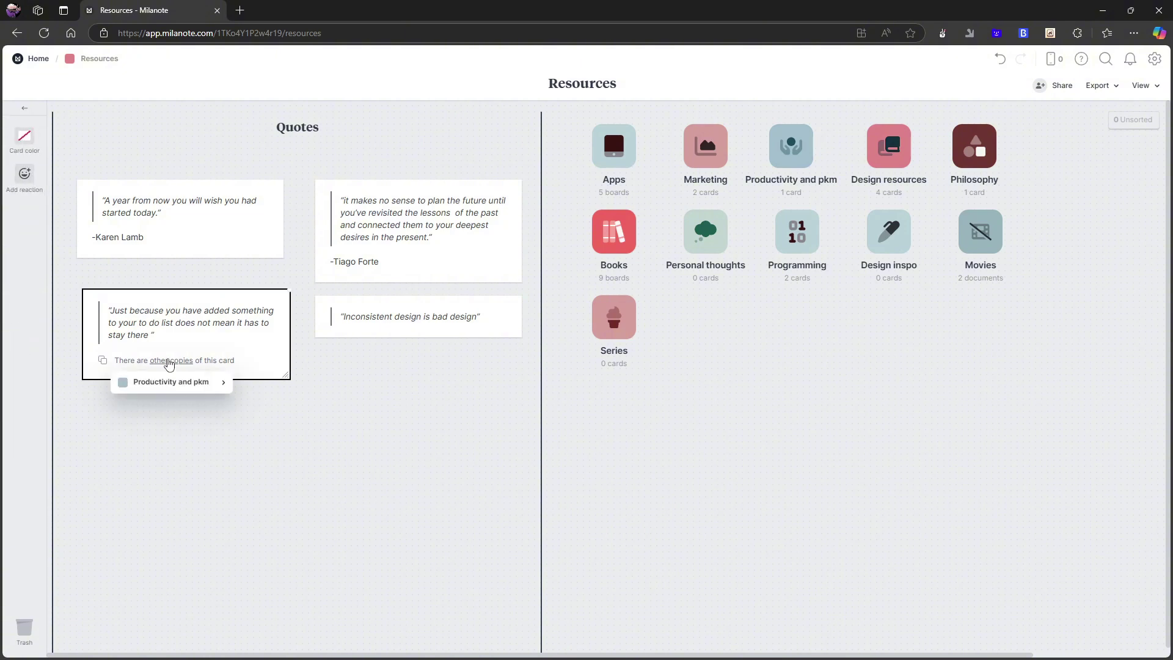
# - View the quote card's linked copy on the Productivity and pkm board, removing the stray blank note there, and return to Resources
pyautogui.doubleClick(177, 383)
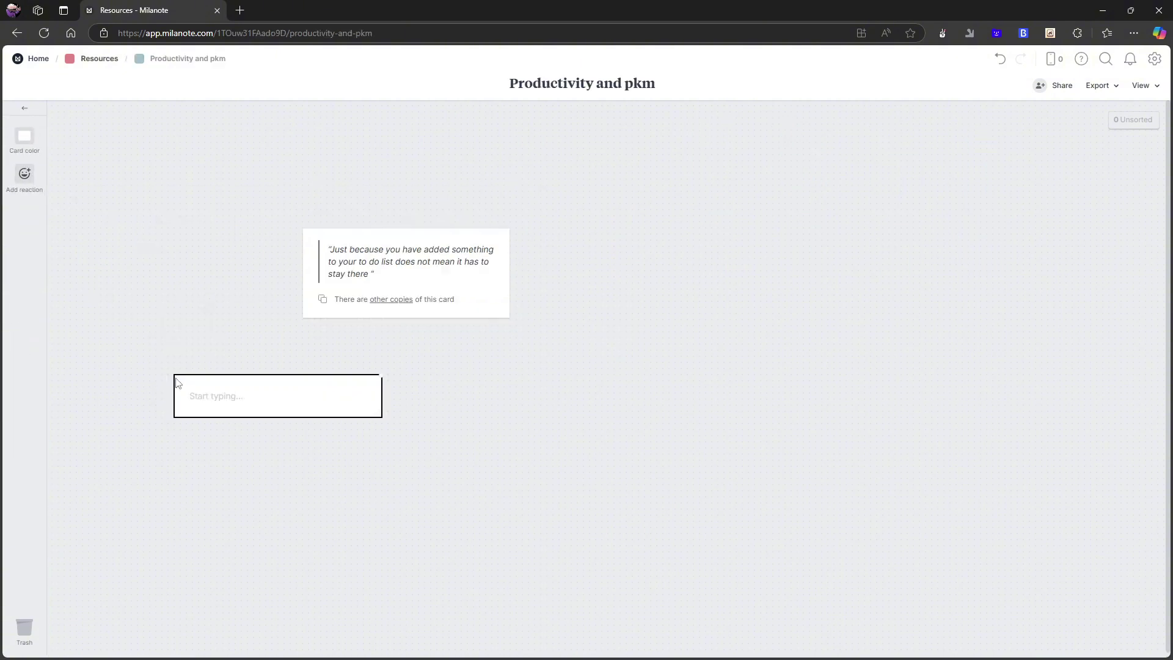
pyautogui.moveTo(316, 483); pyautogui.dragTo(249, 398)
pyautogui.press('Delete')
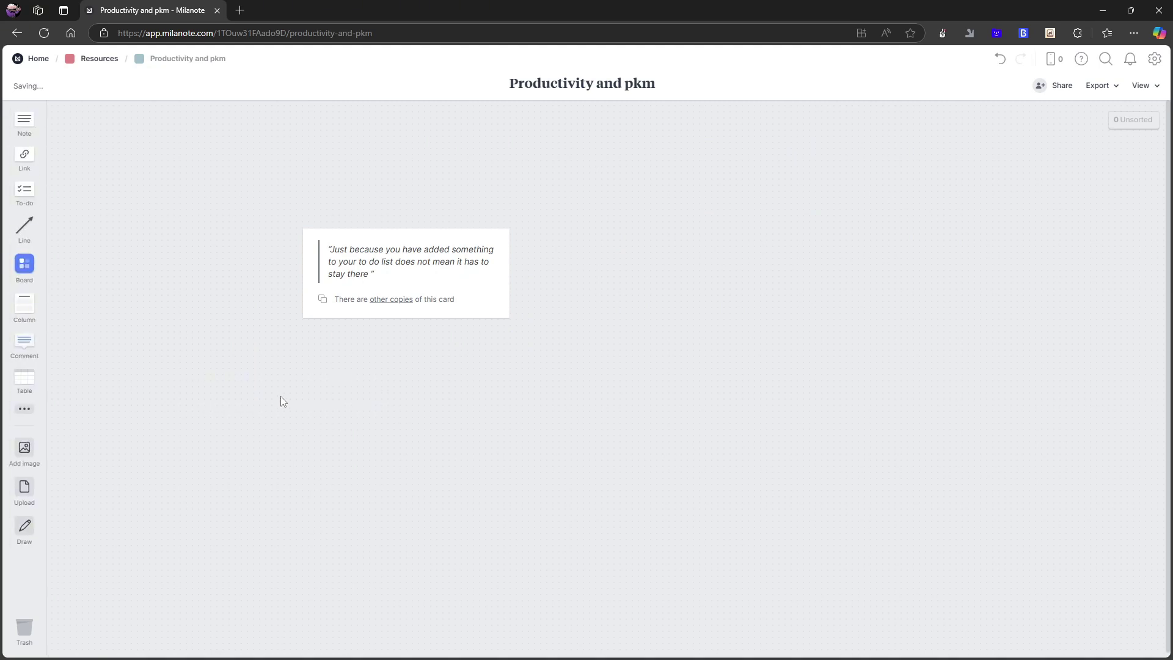
pyautogui.hotkey('alt', 'Left')
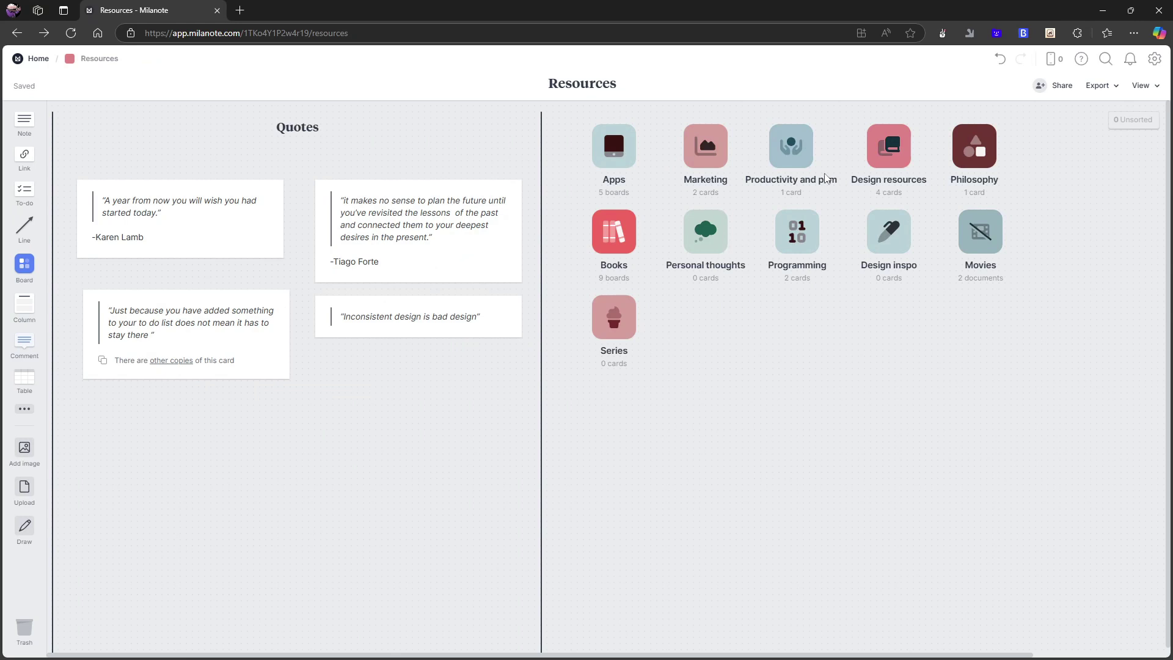
pyautogui.click(792, 147)
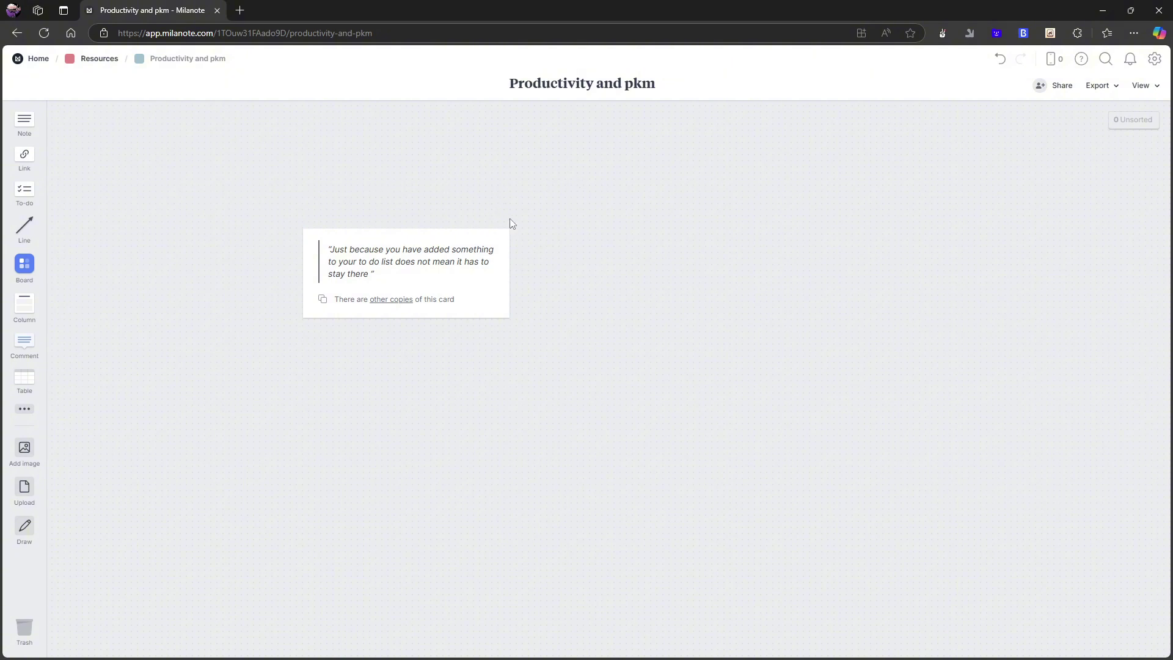
pyautogui.hotkey('alt', 'Left')
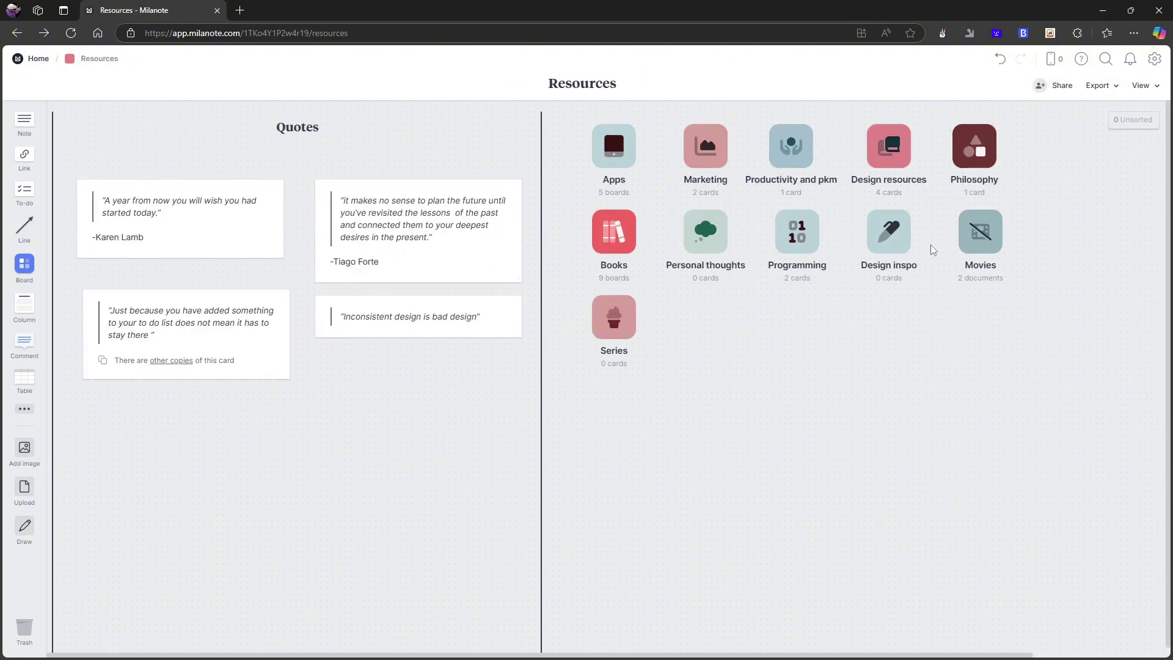
# - Open the Books board, look through its To read, Reading and Read columns, and return to Resources
pyautogui.click(614, 231)
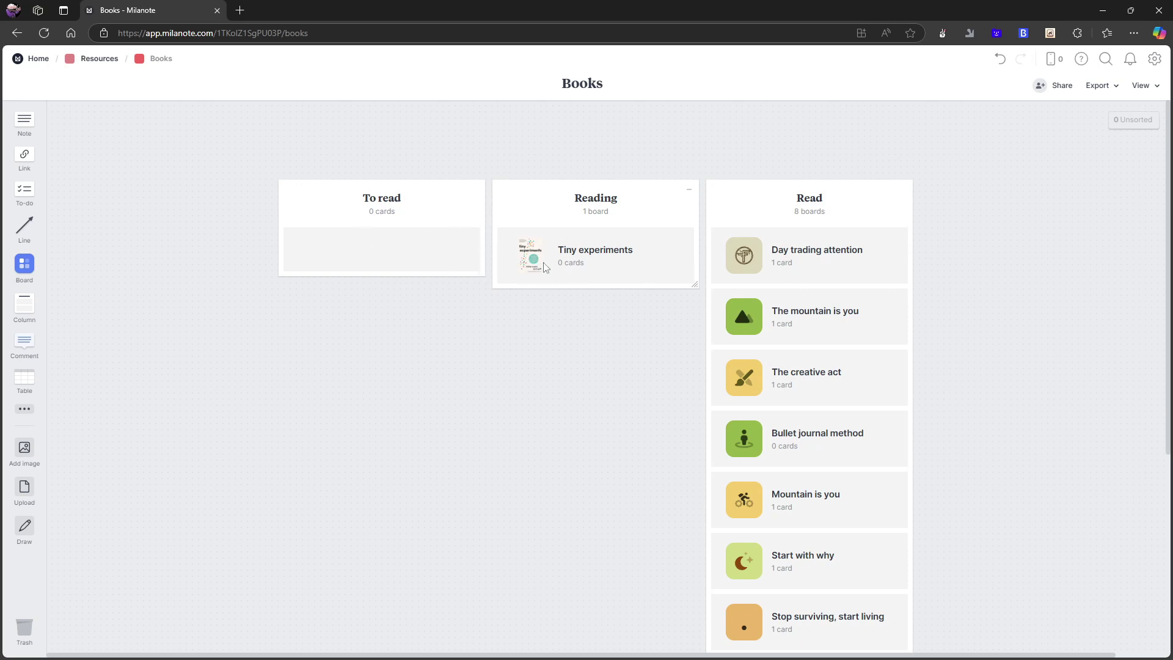
pyautogui.scroll(-2, 742, 549)
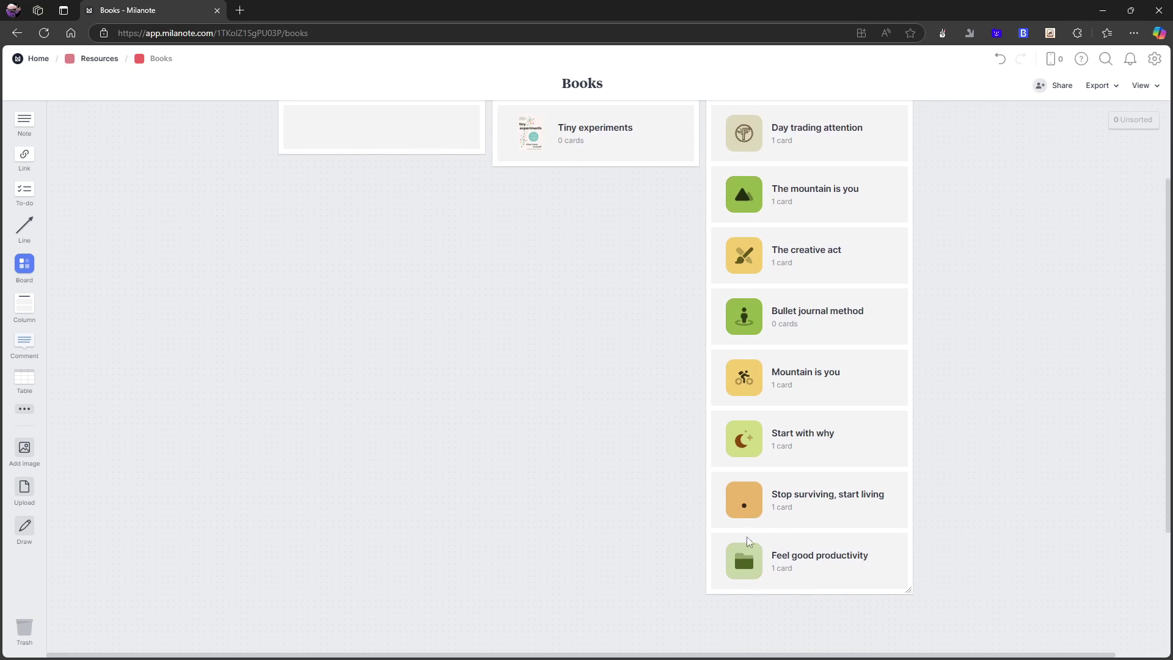
pyautogui.scroll(2, 755, 174)
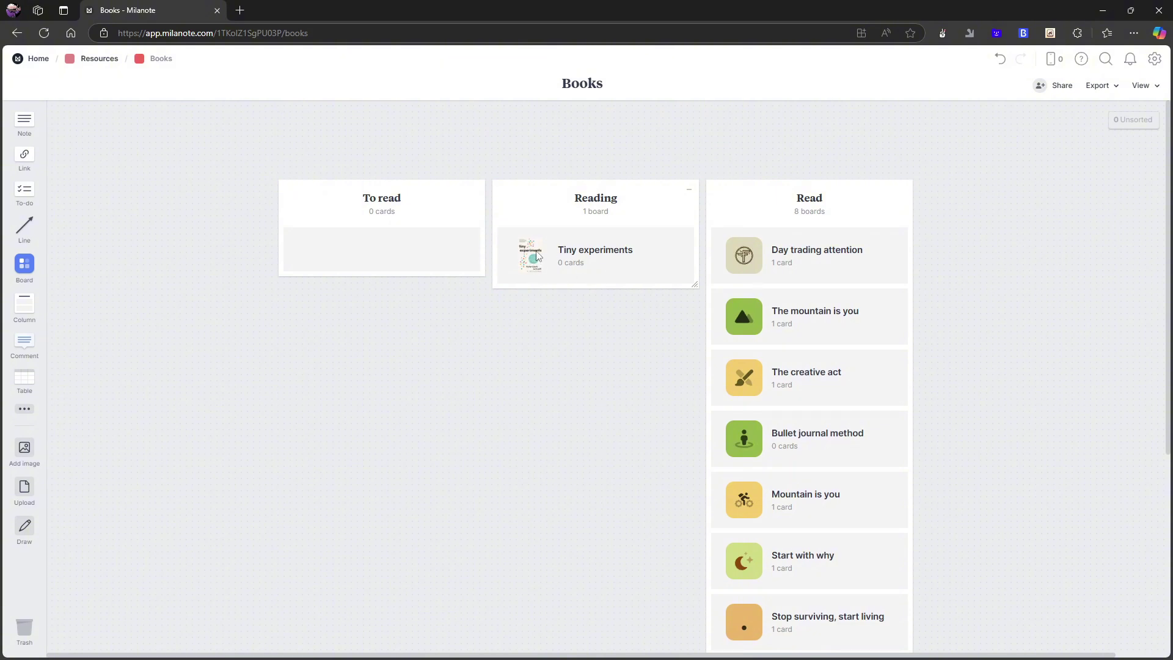
pyautogui.click(102, 63)
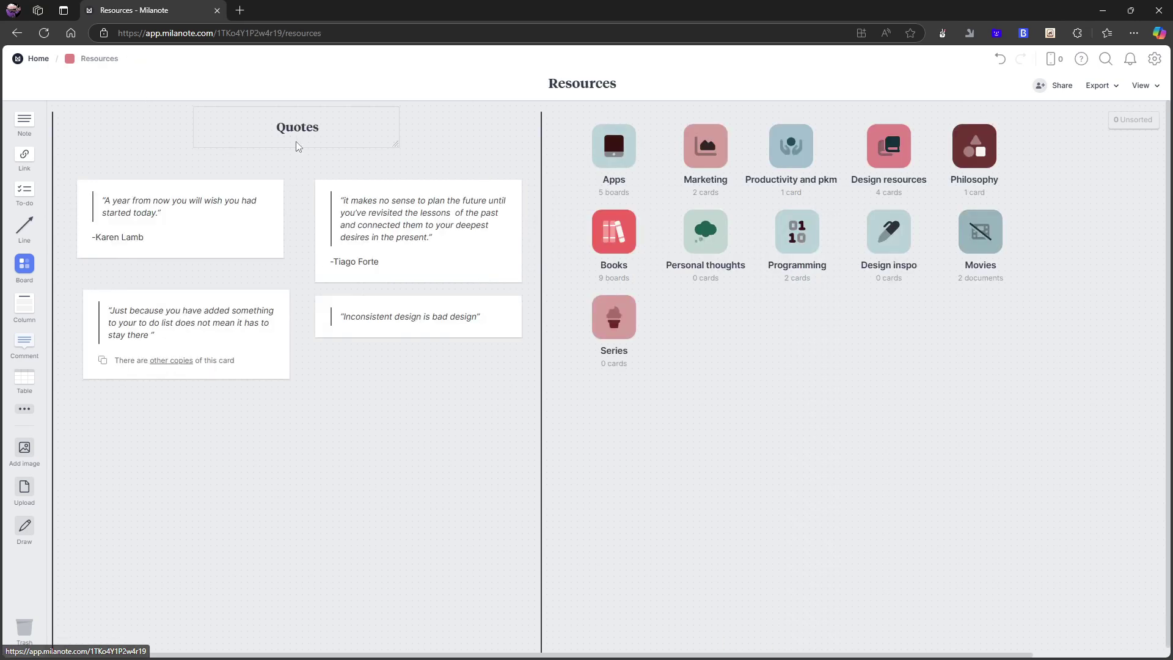
# - View the Movies board with its To watch, Watching and Watched columns and go back to Home
pyautogui.click(999, 250)
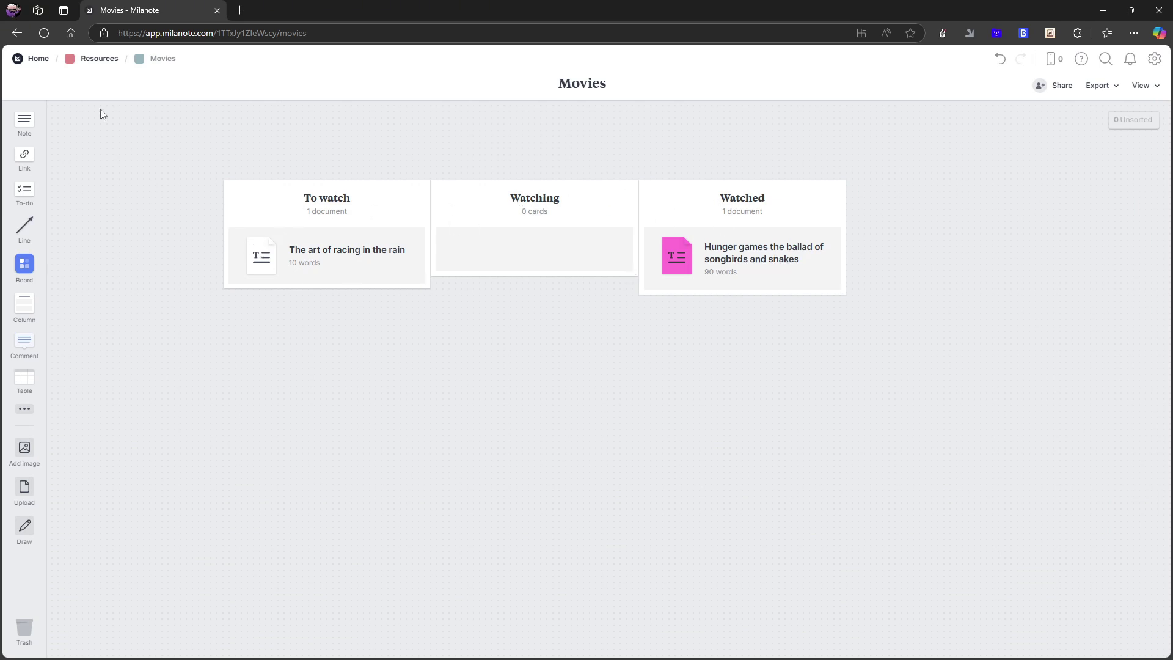
pyautogui.click(96, 62)
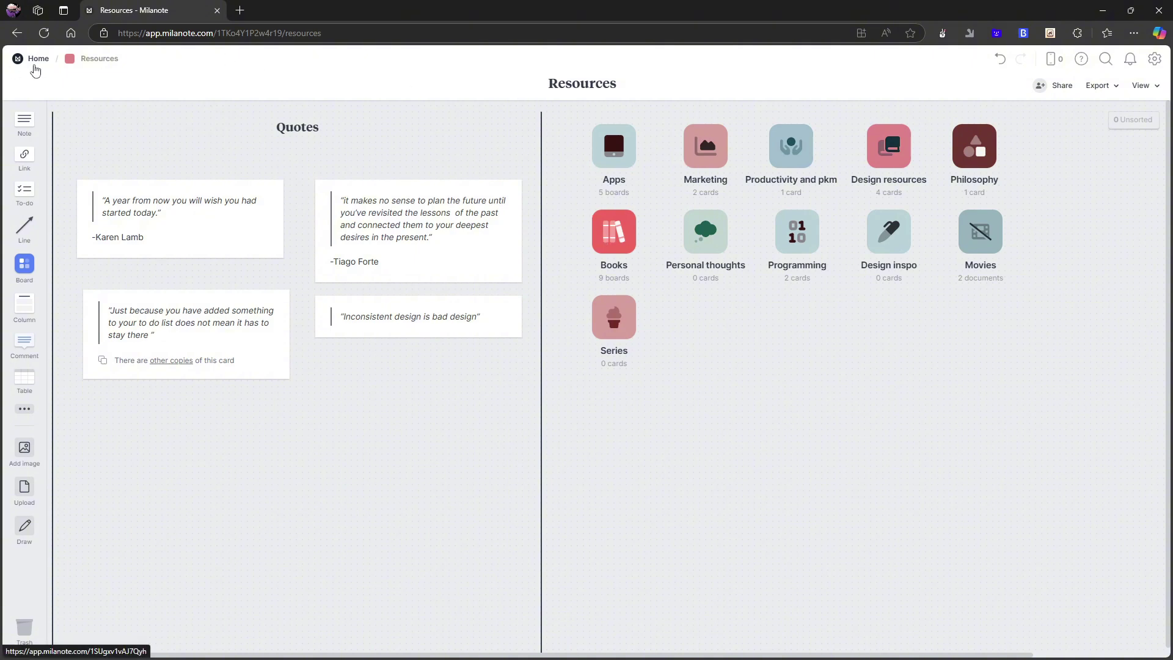
pyautogui.click(37, 58)
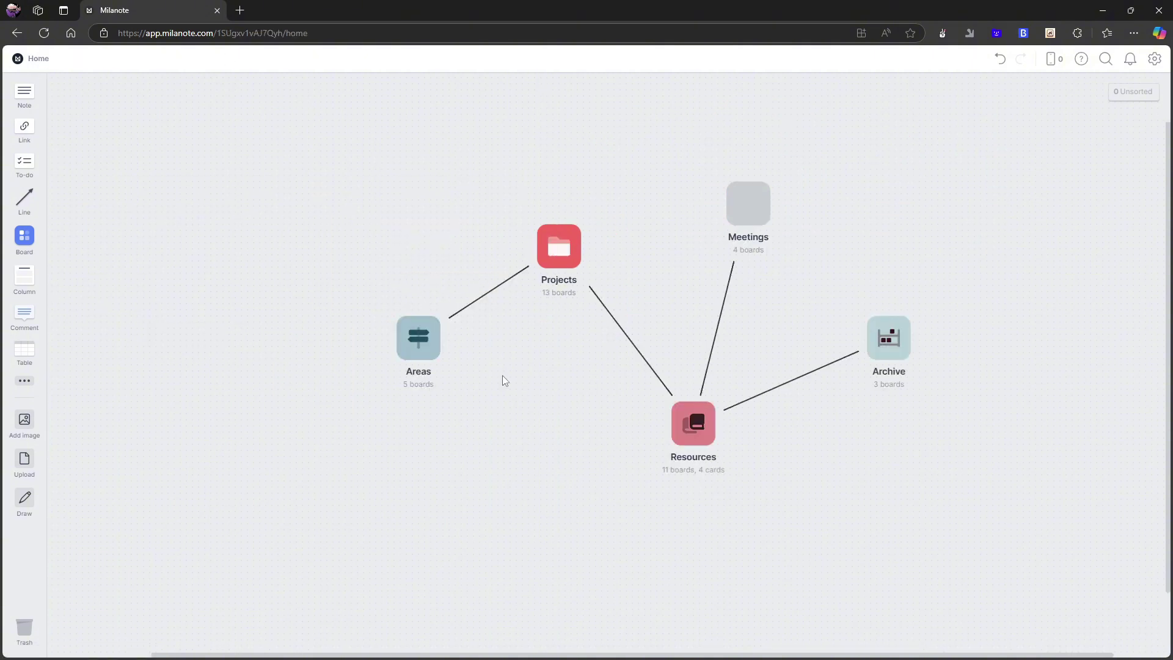
# - View the Pour media board within Areas again and return to the Home board
pyautogui.click(413, 338)
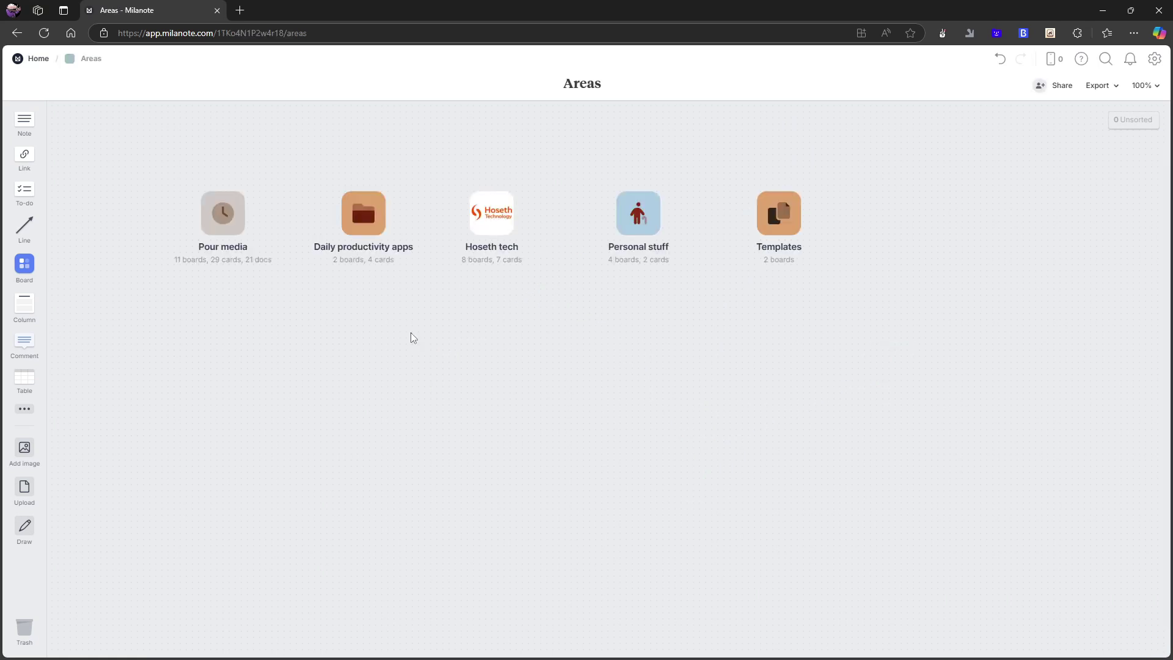
pyautogui.click(223, 215)
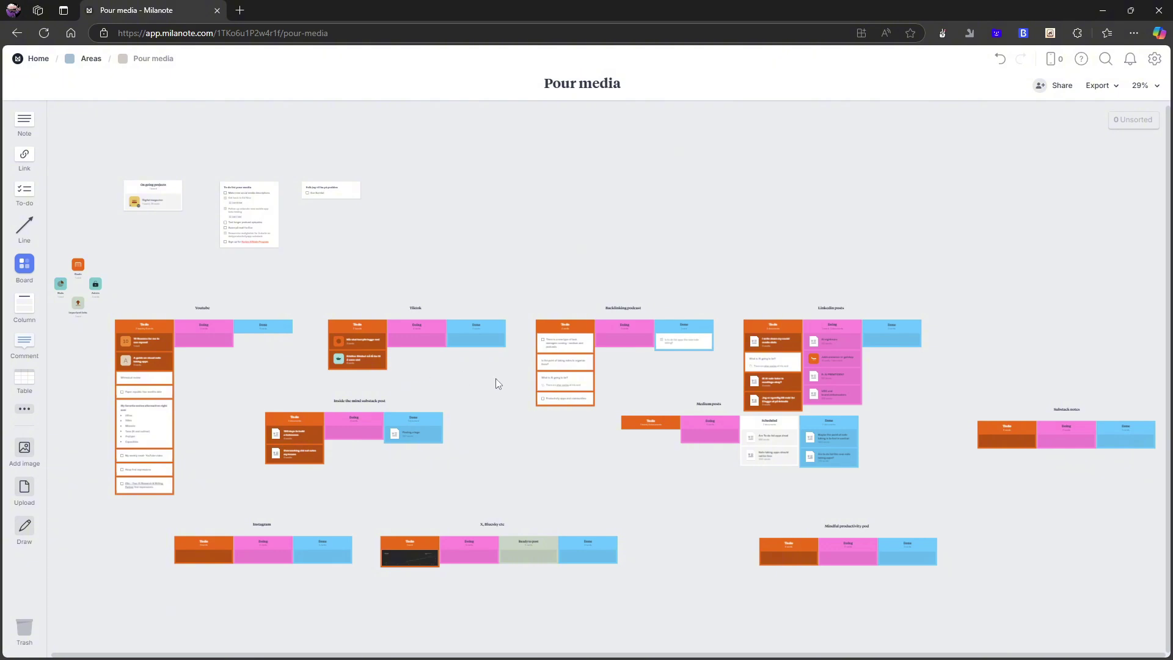
pyautogui.click(91, 60)
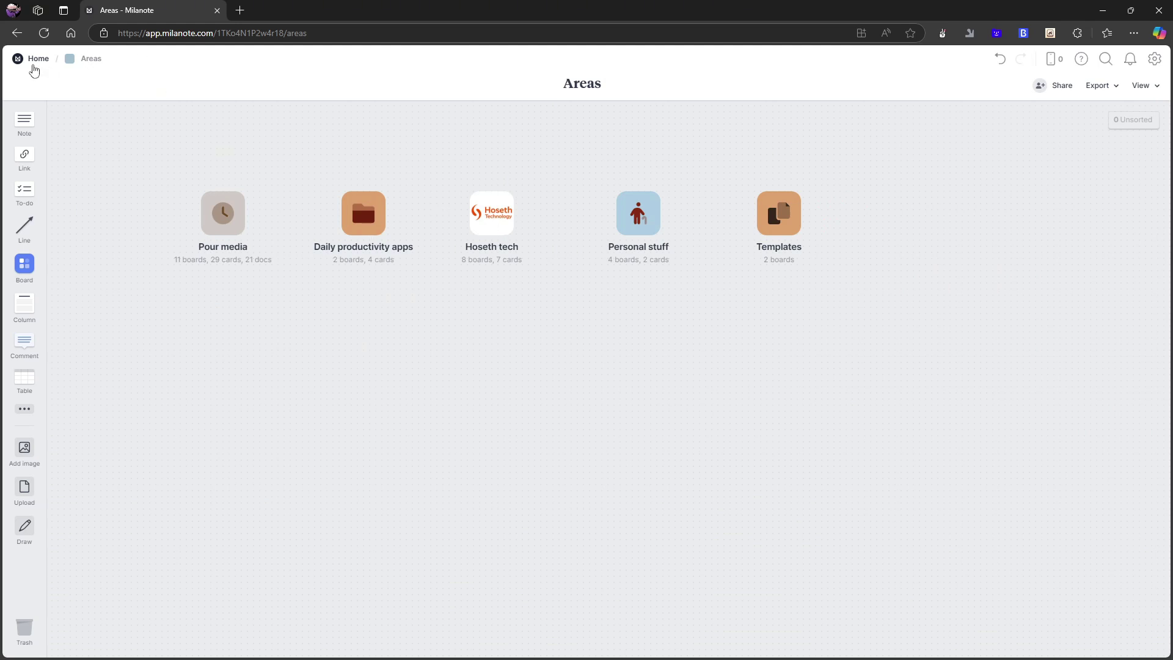
pyautogui.click(33, 61)
# - Reopen the Books board in Resources and look through the whole Read column
pyautogui.click(693, 423)
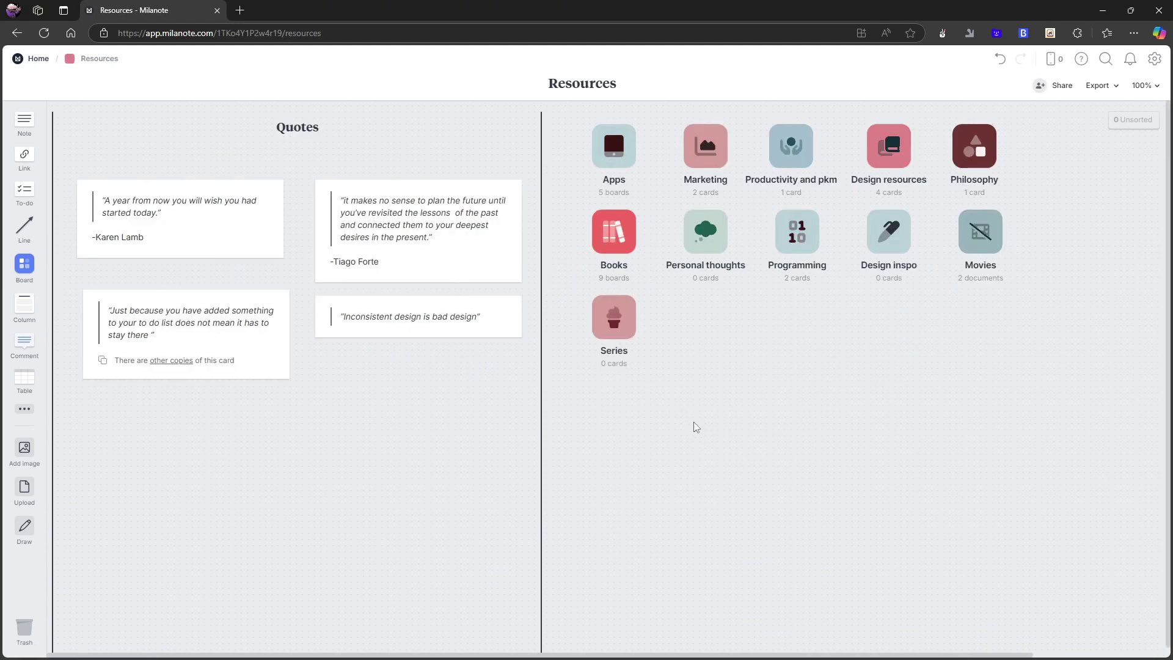
pyautogui.click(619, 233)
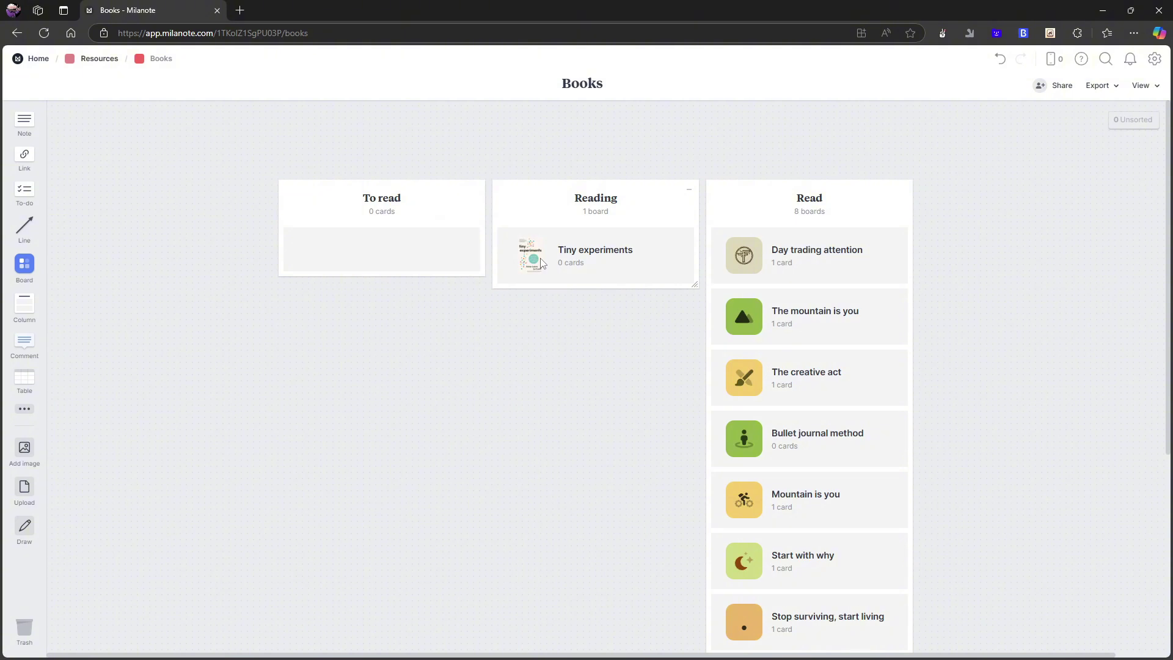
pyautogui.scroll(-1, 717, 232)
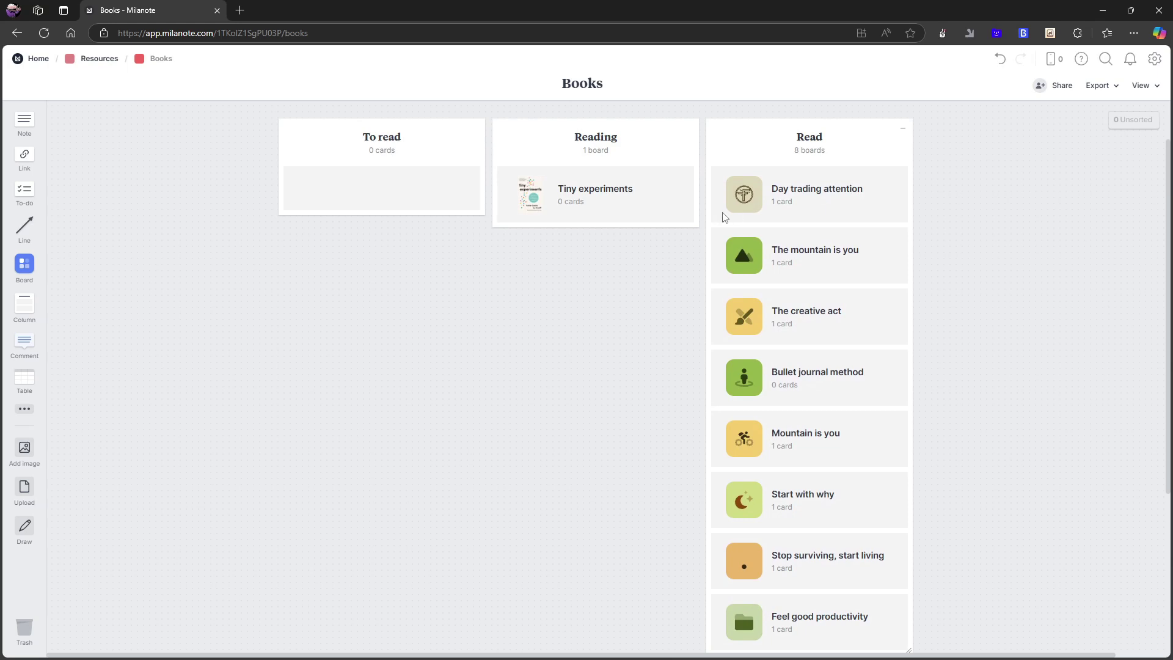
pyautogui.scroll(-1, 757, 211)
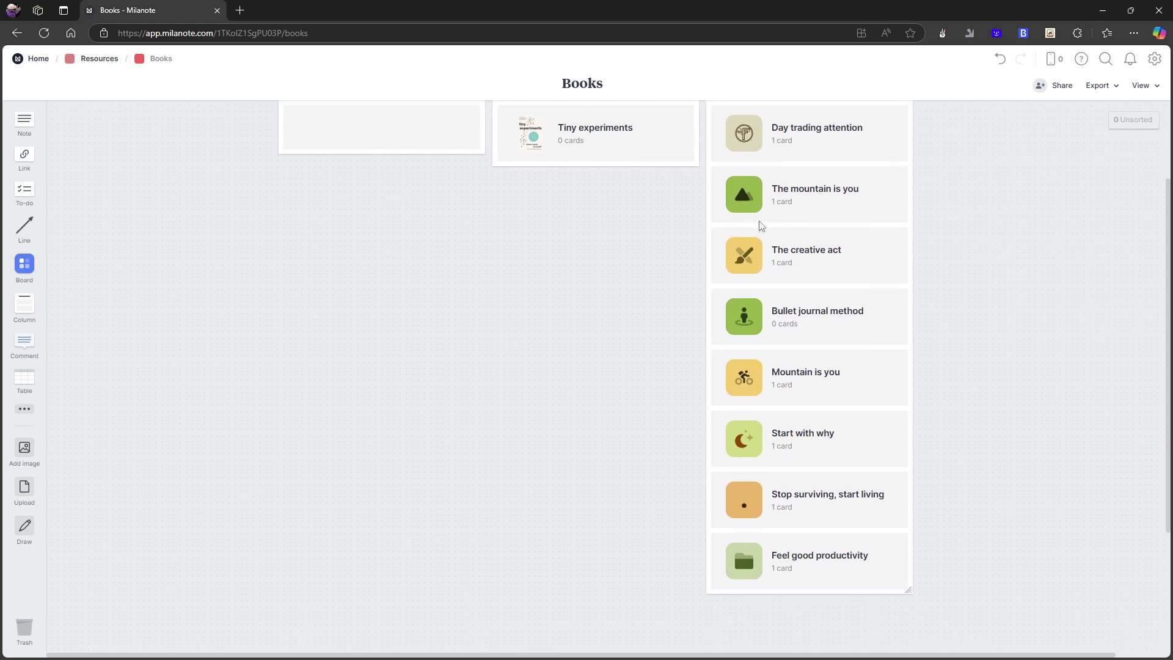
# - Open The mountain is you board and skim its long card of book notes, returning to the start of the card
pyautogui.click(748, 200)
pyautogui.scroll(-5, 693, 213)
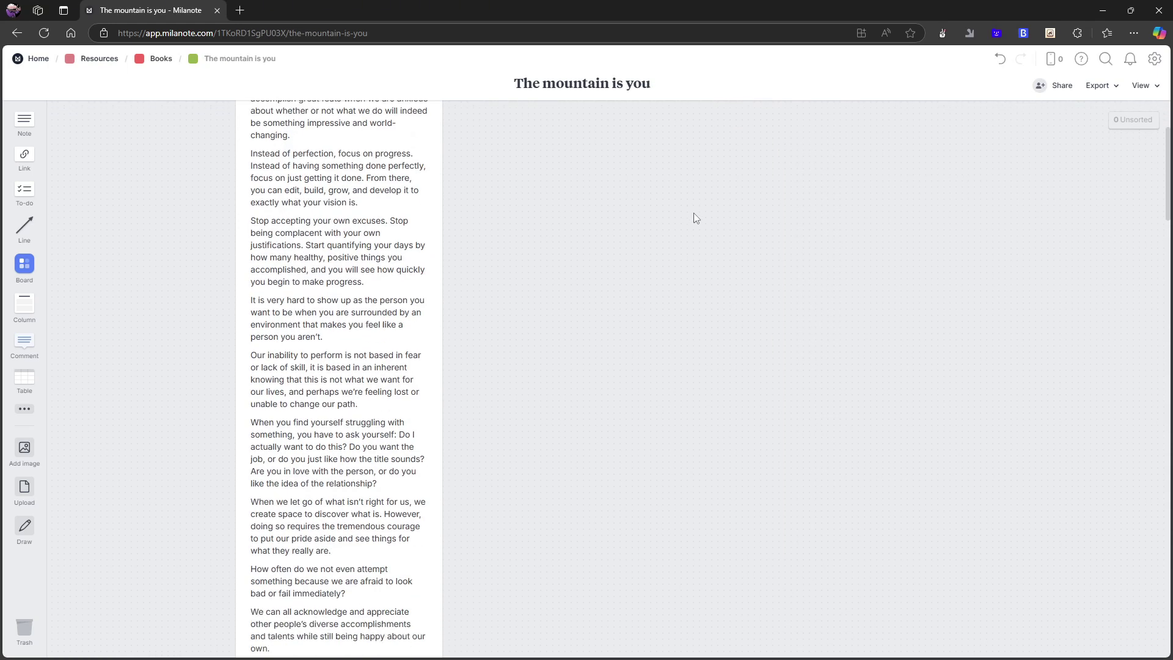
pyautogui.scroll(-8, 693, 221)
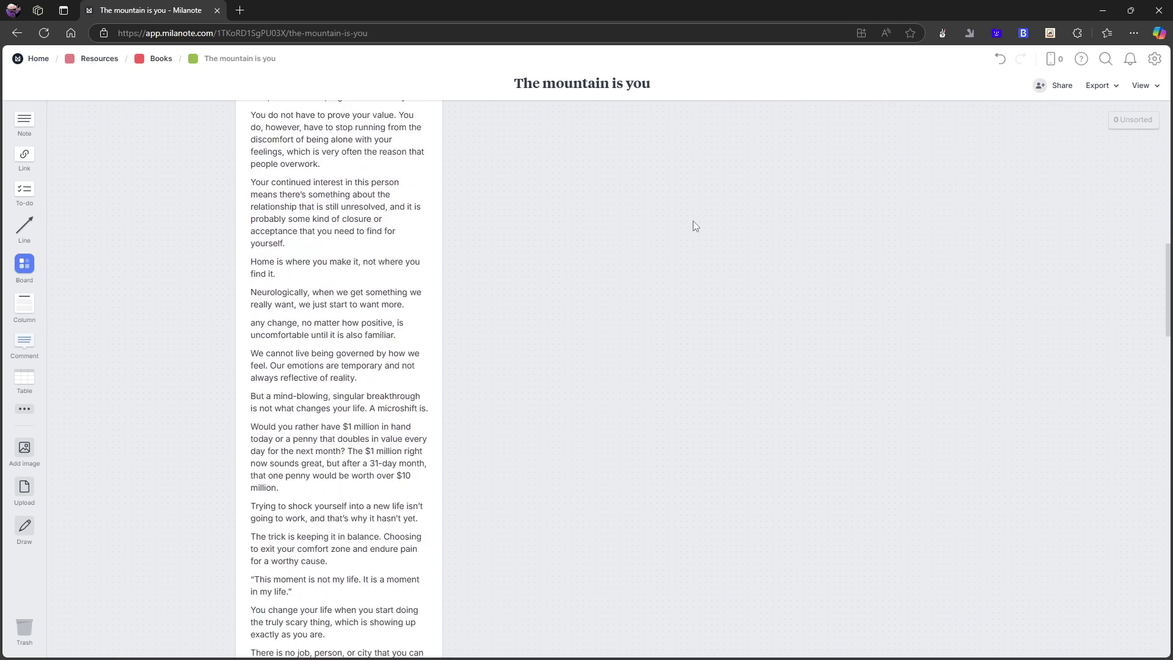
pyautogui.scroll(-4, 693, 226)
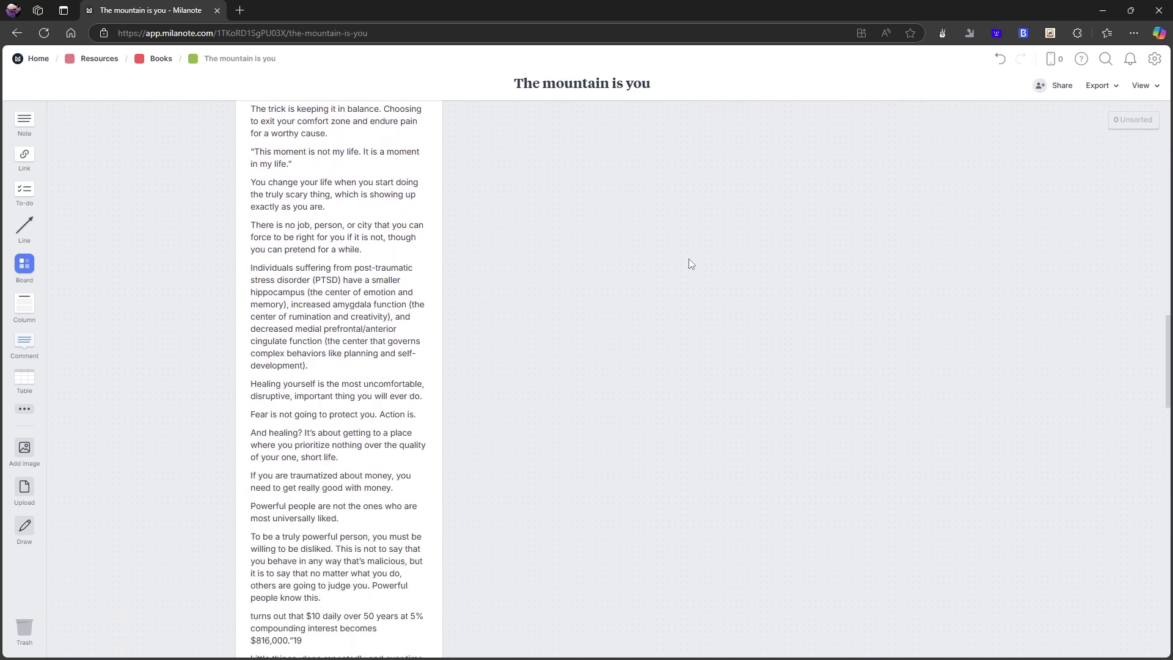
pyautogui.scroll(-4, 690, 264)
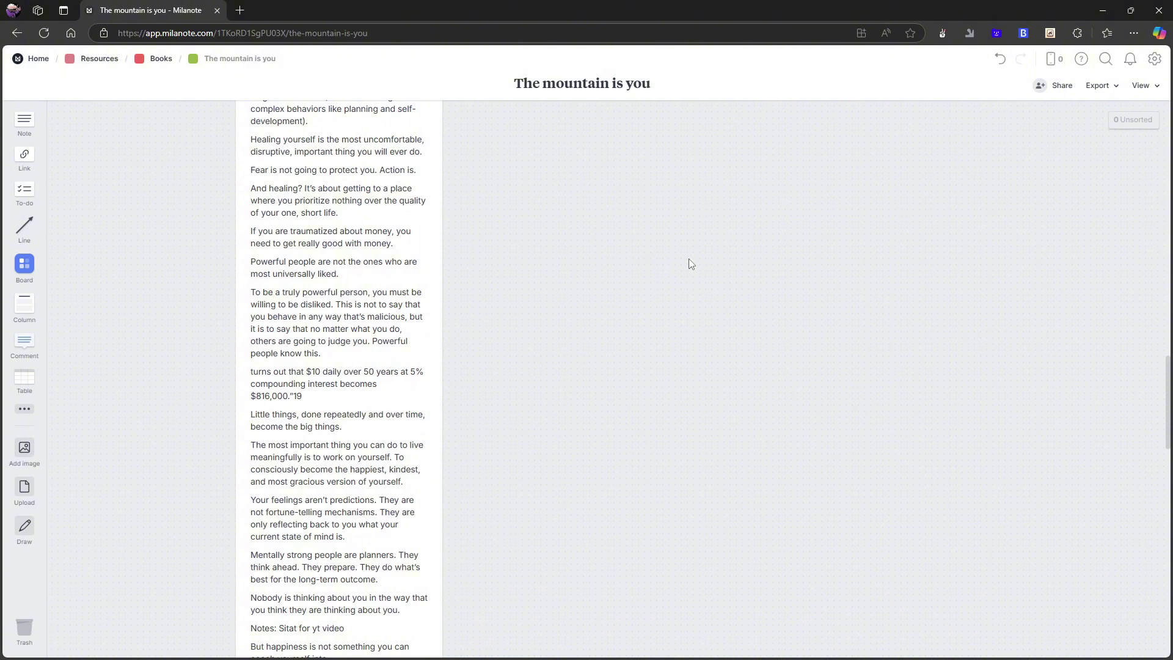
pyautogui.scroll(5, 639, 268)
pyautogui.scroll(8, 636, 267)
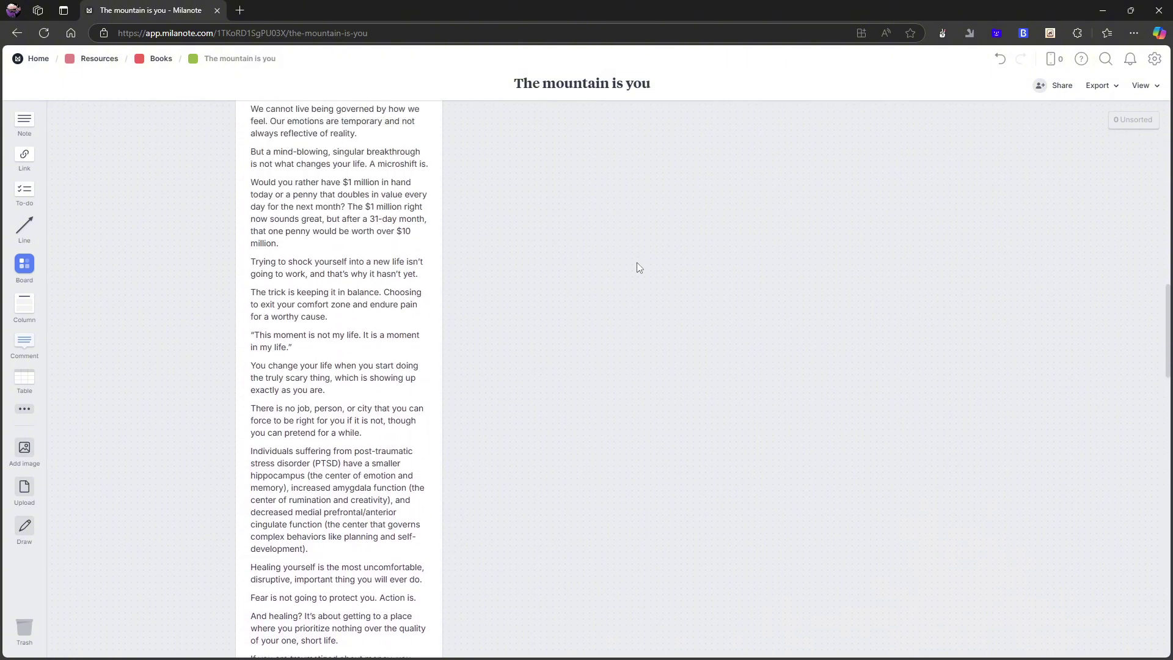
pyautogui.scroll(15, 429, 232)
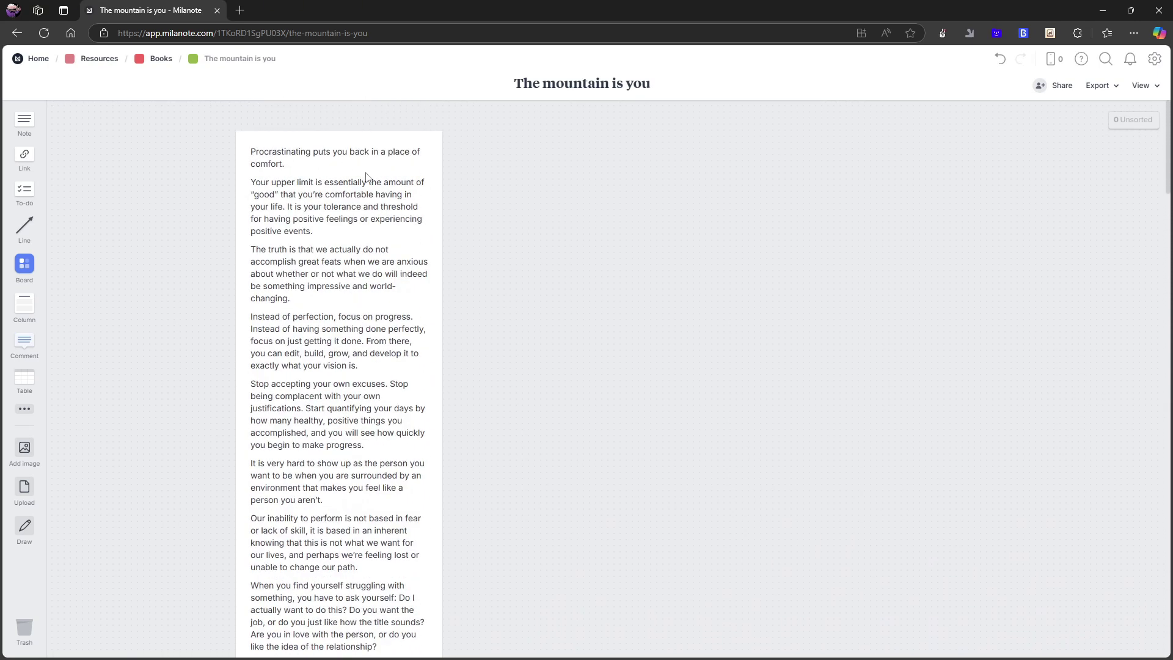
# - Extract the first paragraph, "Procrastinating puts you back in a place of comfort.", from the book notes into a separate card beside them
pyautogui.click(323, 168)
pyautogui.click(494, 178)
pyautogui.click(341, 171)
pyautogui.click(340, 171)
pyautogui.moveTo(285, 164); pyautogui.dragTo(252, 148)
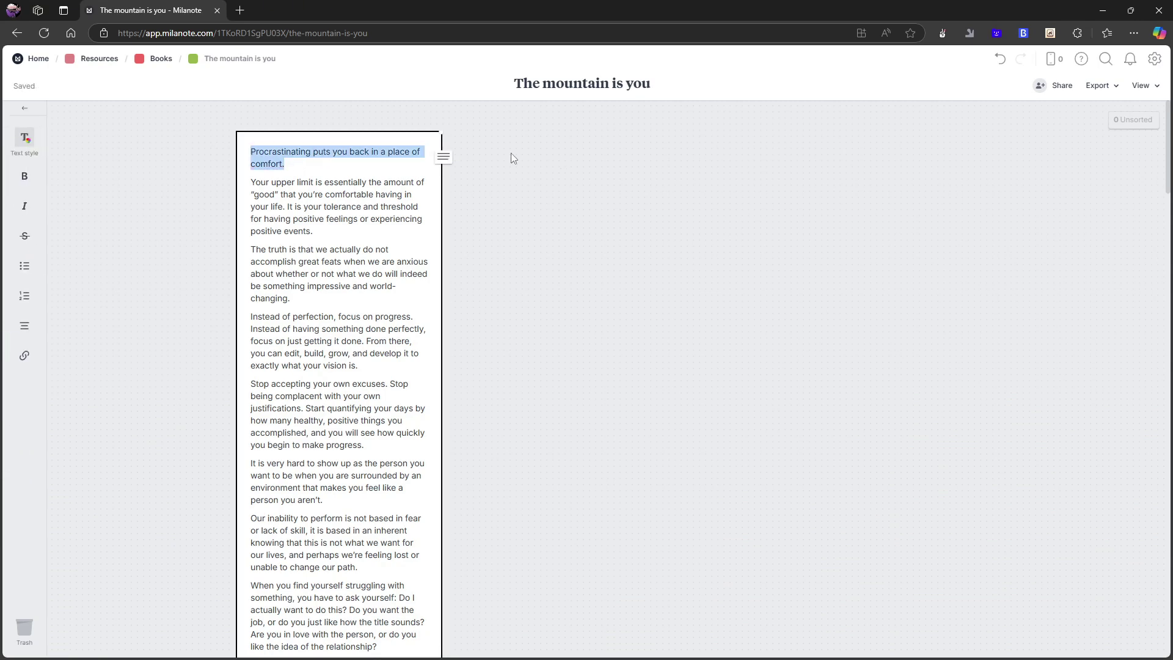
pyautogui.moveTo(443, 156); pyautogui.dragTo(919, 146)
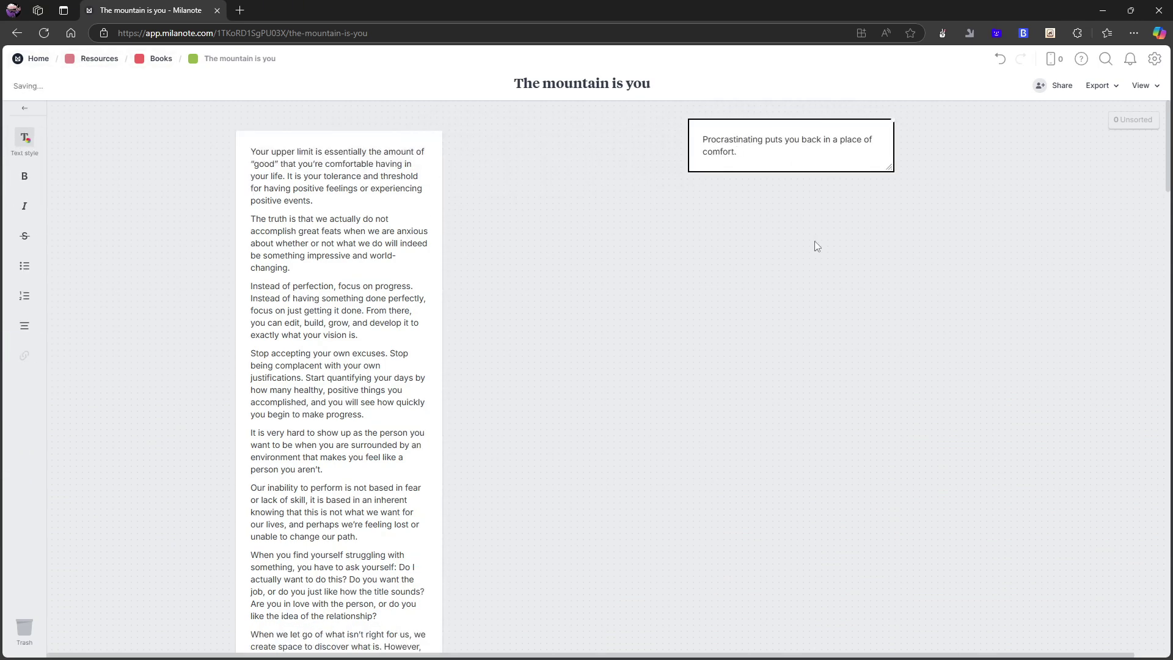
# - View the actions for the extracted procrastination card, including Create Synced Copy, and return to the Resources board
pyautogui.rightClick(781, 150)
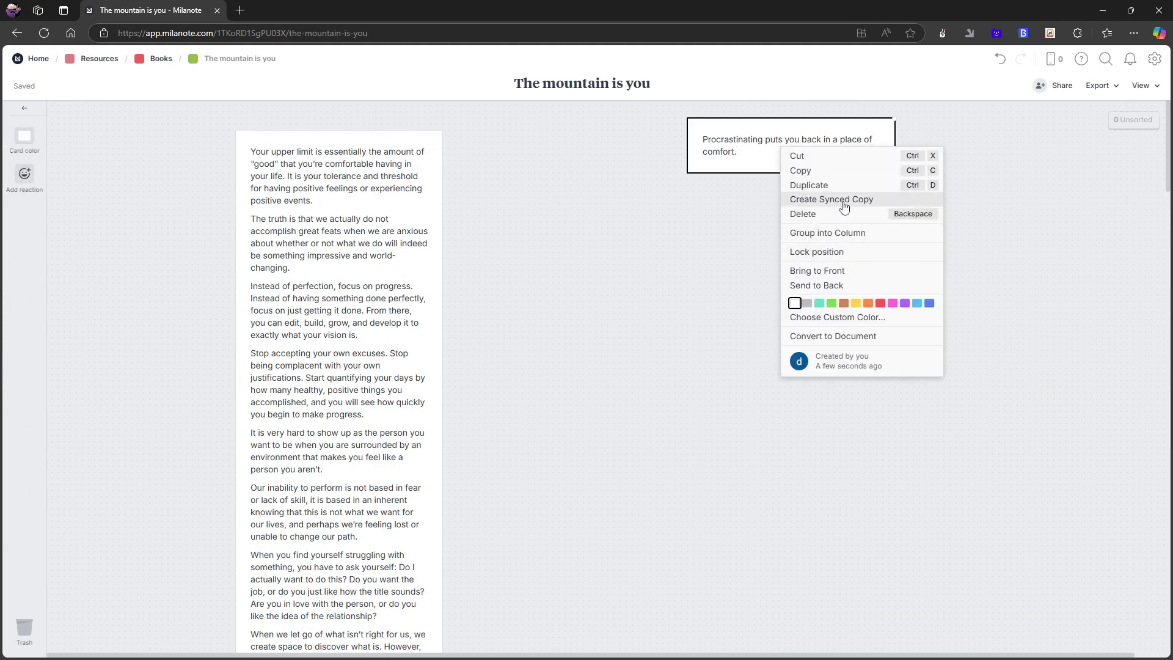
pyautogui.click(93, 58)
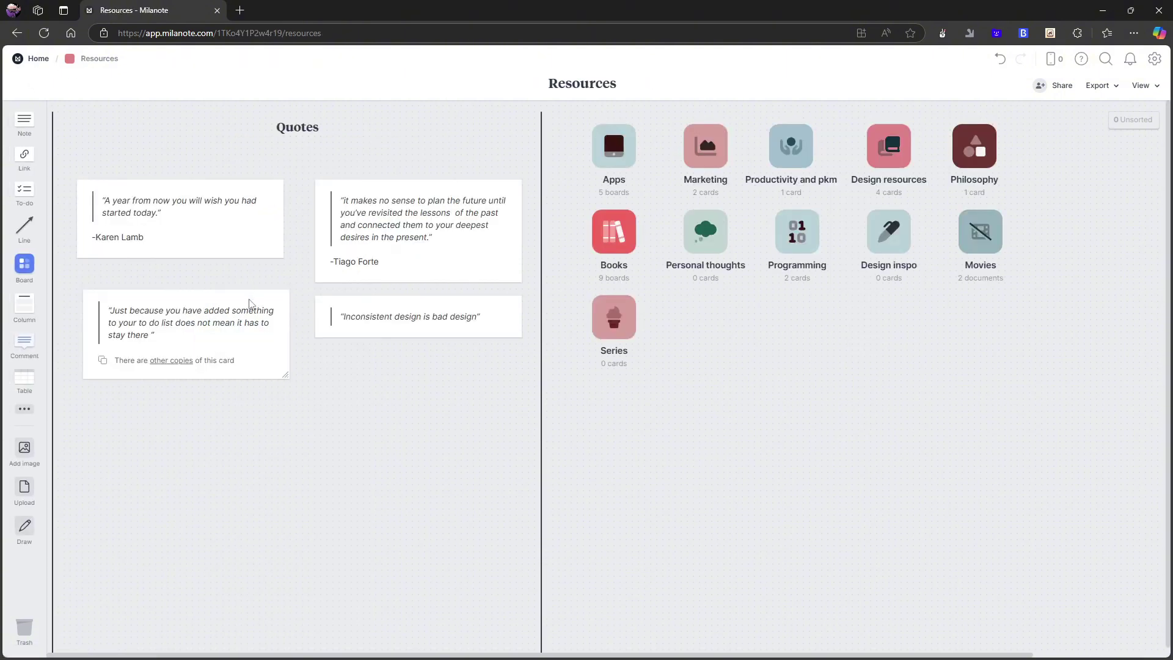